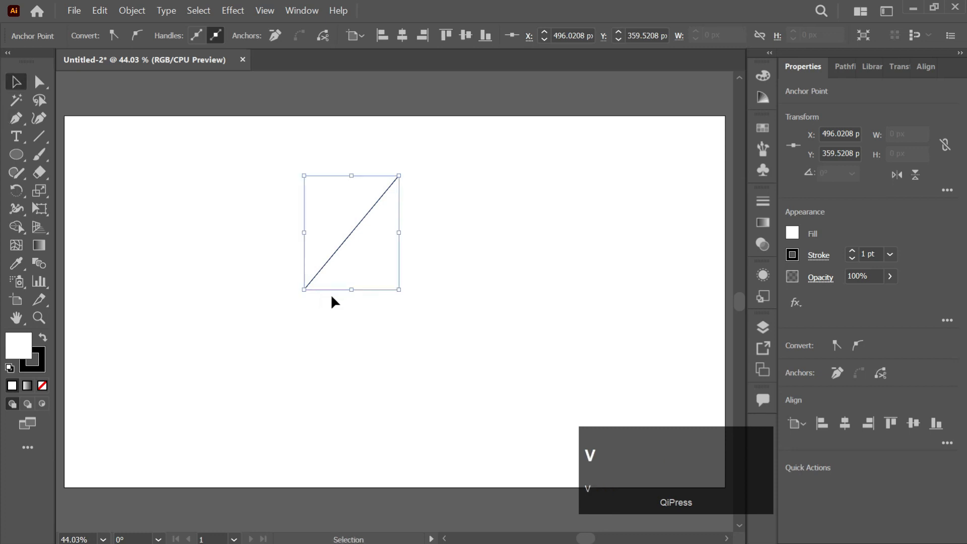
Create a copy of the diagonal line reflected on the vertical axis and move it so both upper ends meet
{"action": "left_click", "coordinate": [345, 231]}
{"action": "right_click", "coordinate": [344, 227]}
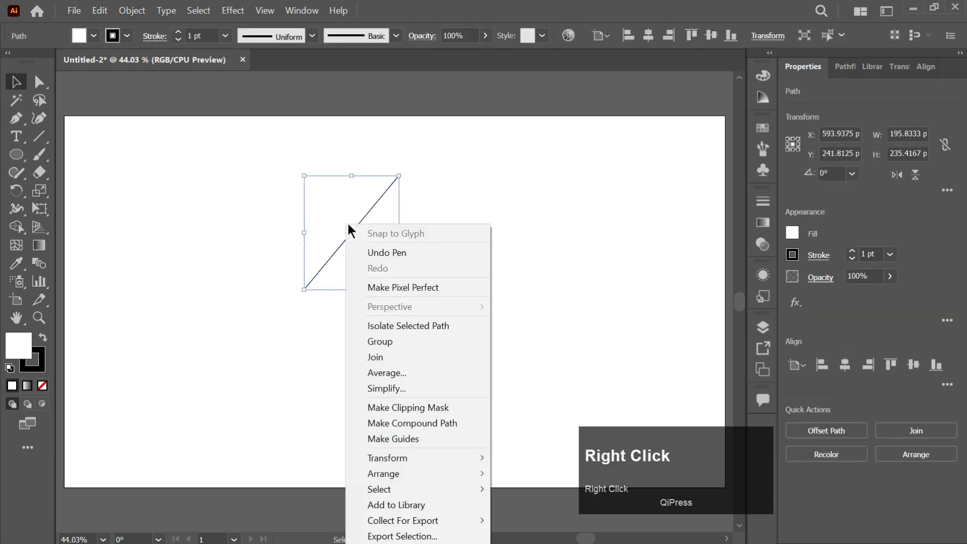
{"action": "mouse_move", "coordinate": [403, 463]}
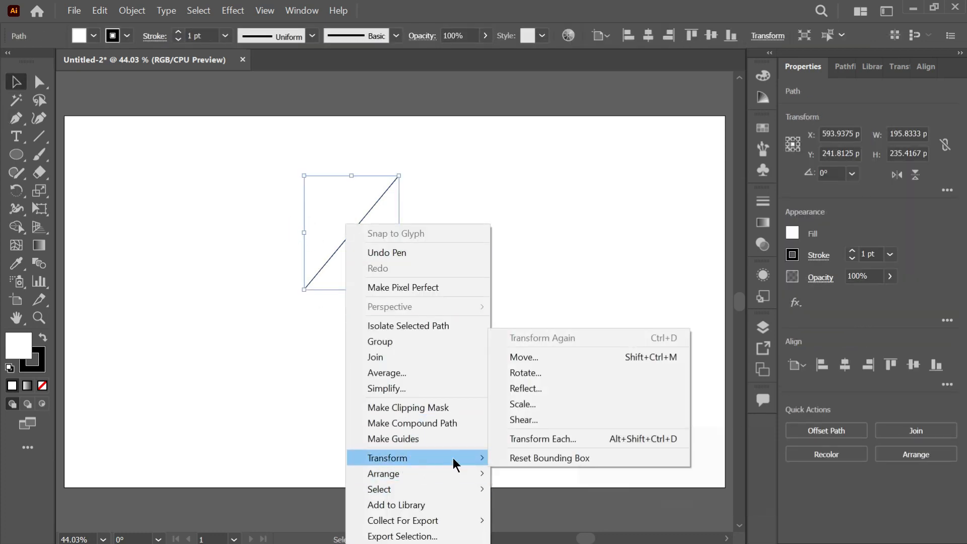
{"action": "left_click", "coordinate": [524, 388]}
{"action": "left_click", "coordinate": [595, 346]}
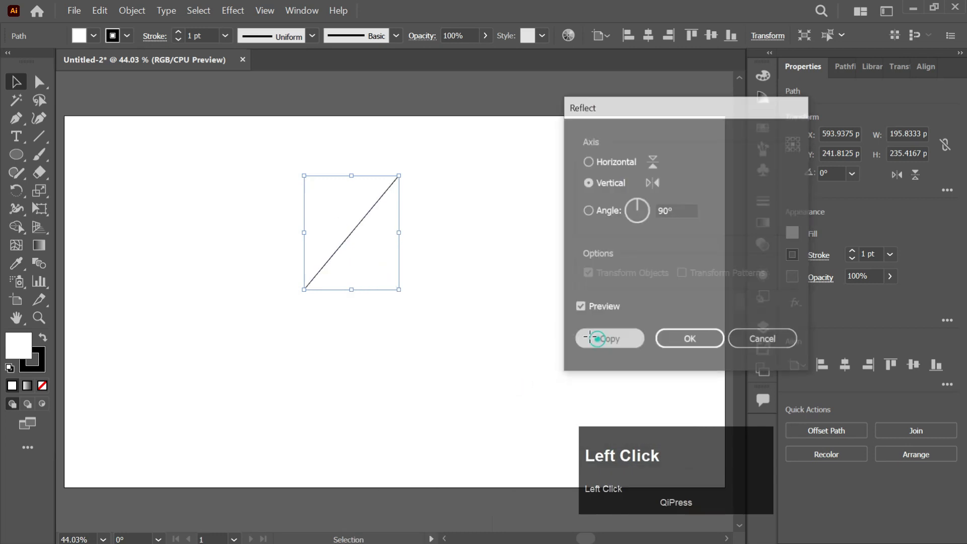
{"action": "left_click_drag", "start_coordinate": [363, 244], "coordinate": [455, 241]}
Join the two lines' upper end anchors at the apex
{"action": "scroll", "coordinate": [380, 177], "scroll_direction": "up", "scroll_amount": 8}
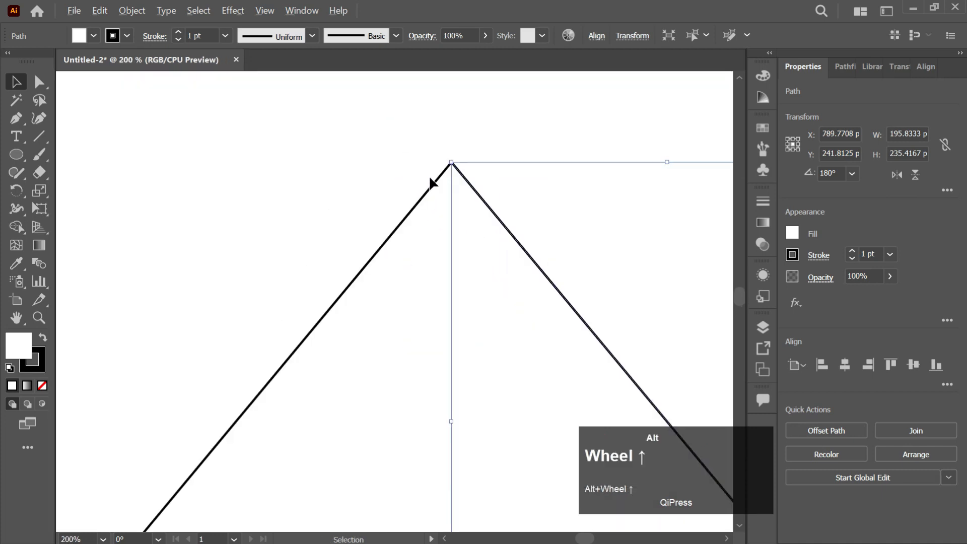
{"action": "key", "text": "a"}
{"action": "left_click_drag", "start_coordinate": [453, 118], "coordinate": [433, 174]}
{"action": "right_click", "coordinate": [454, 183]}
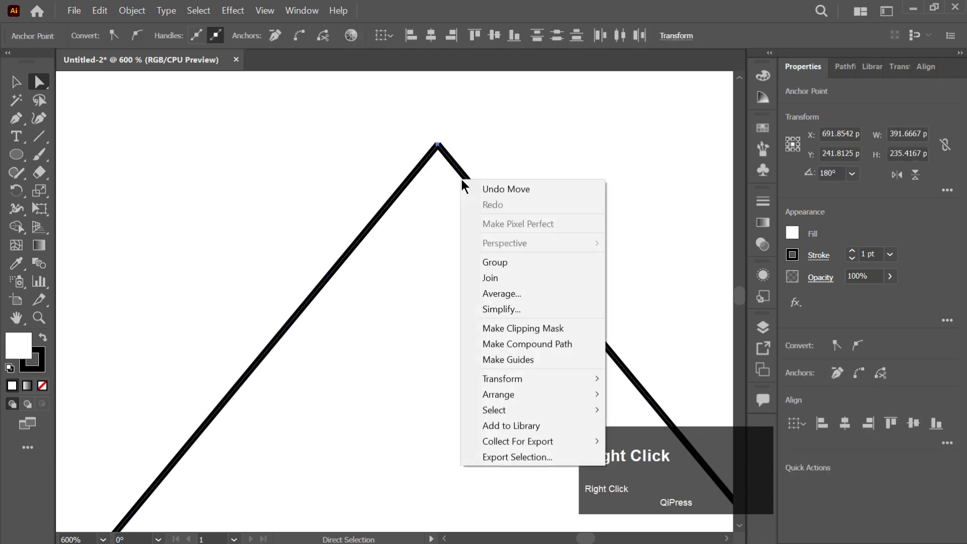
{"action": "left_click", "coordinate": [494, 274]}
Join the two lower end anchors with a straight base to close the triangle
{"action": "scroll", "coordinate": [456, 267], "scroll_direction": "down", "scroll_amount": 7}
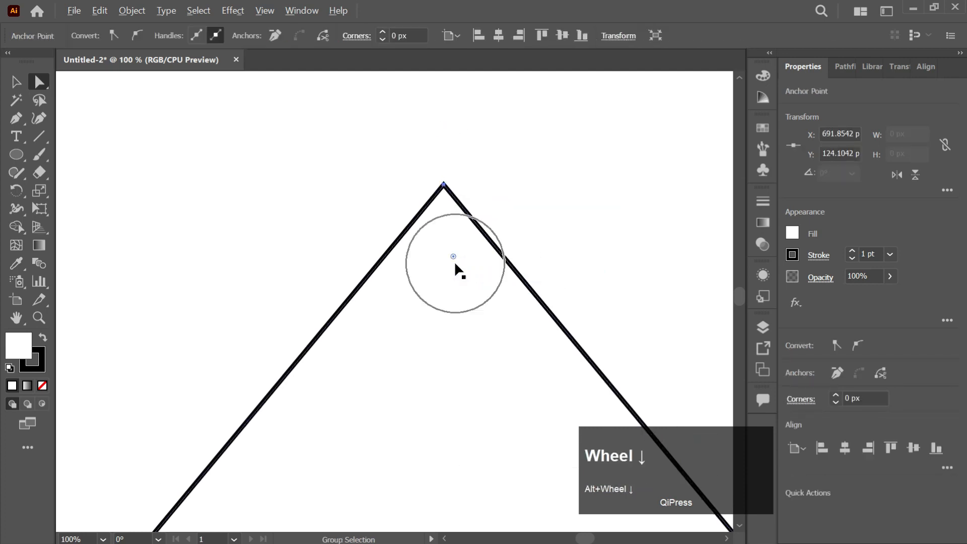
{"action": "scroll", "coordinate": [448, 339], "scroll_direction": "up", "scroll_amount": 2}
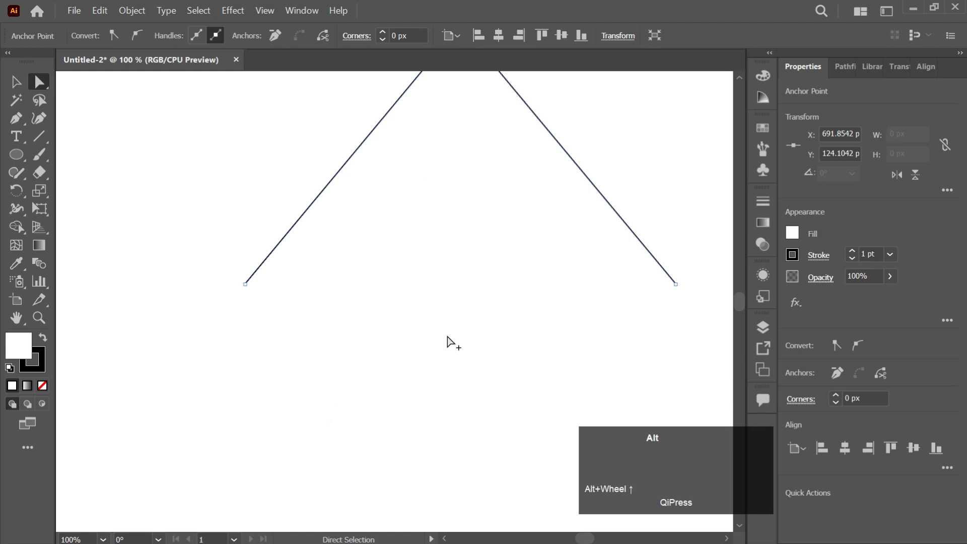
{"action": "left_click", "coordinate": [388, 300]}
{"action": "left_click_drag", "start_coordinate": [239, 300], "coordinate": [255, 272]}
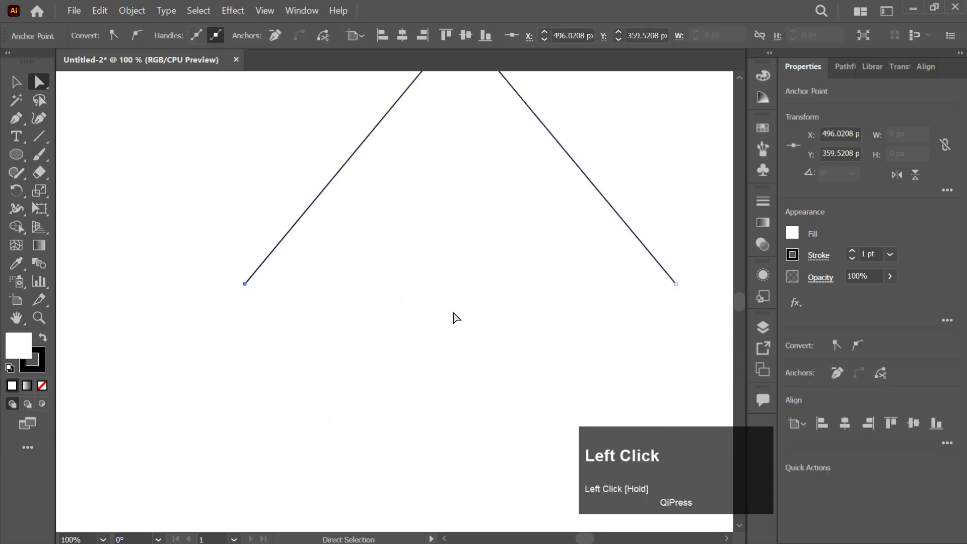
{"action": "left_click", "coordinate": [675, 284], "text": "shift"}
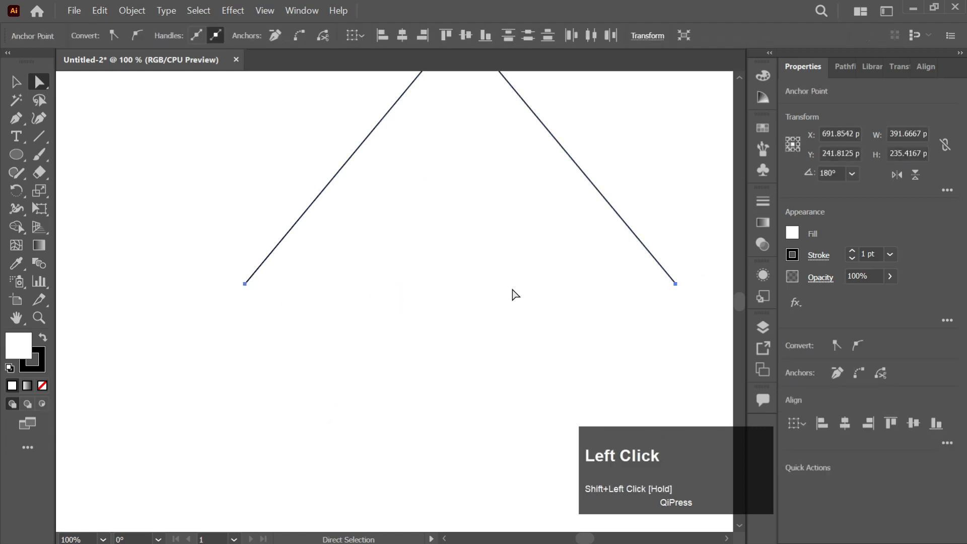
{"action": "right_click", "coordinate": [512, 292]}
{"action": "left_click", "coordinate": [557, 356]}
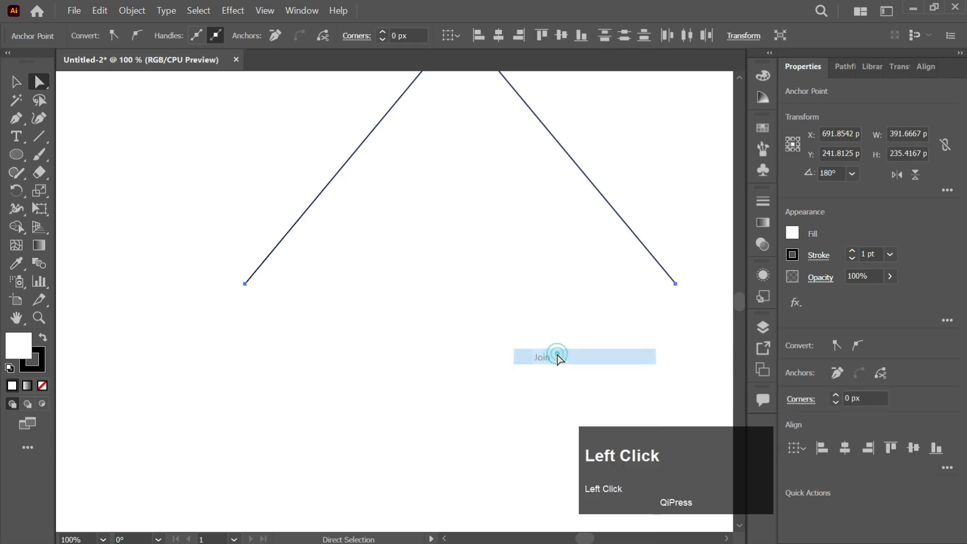
Resize the triangle around its center to about 190 by 256 px
{"action": "key", "text": "v"}
{"action": "left_click", "coordinate": [517, 339]}
{"action": "left_click_drag", "start_coordinate": [667, 285], "coordinate": [565, 296]}
{"action": "scroll", "coordinate": [590, 282], "scroll_direction": "up", "scroll_amount": 3}
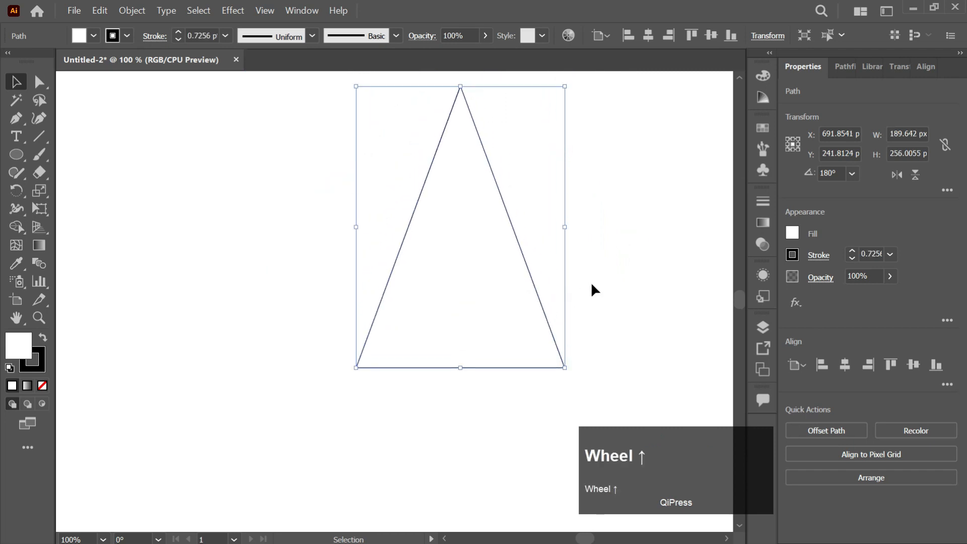
{"action": "left_click", "coordinate": [587, 216]}
Draw a straight vertical line with the Pen tool from the triangle's apex to its base, about 256 px long
{"action": "key", "text": "p"}
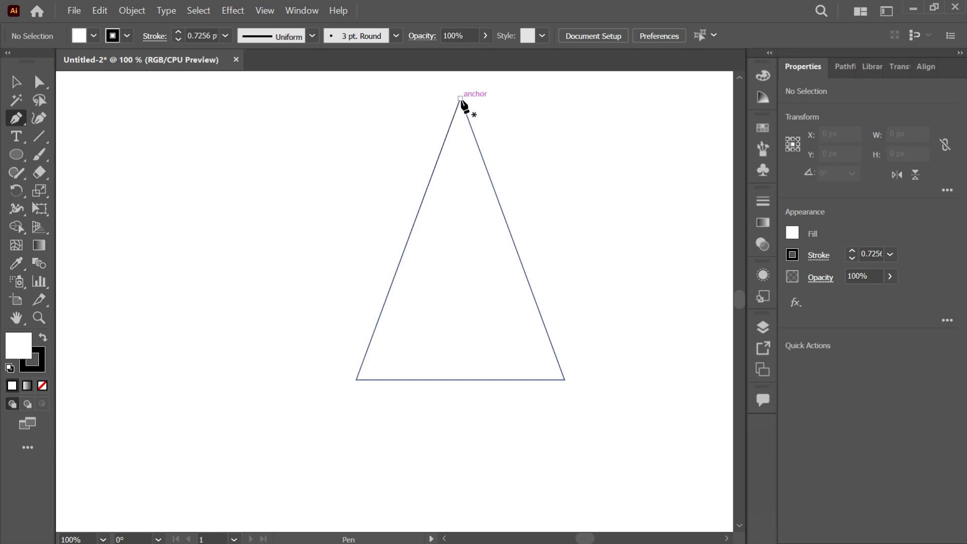
{"action": "left_click", "coordinate": [459, 98]}
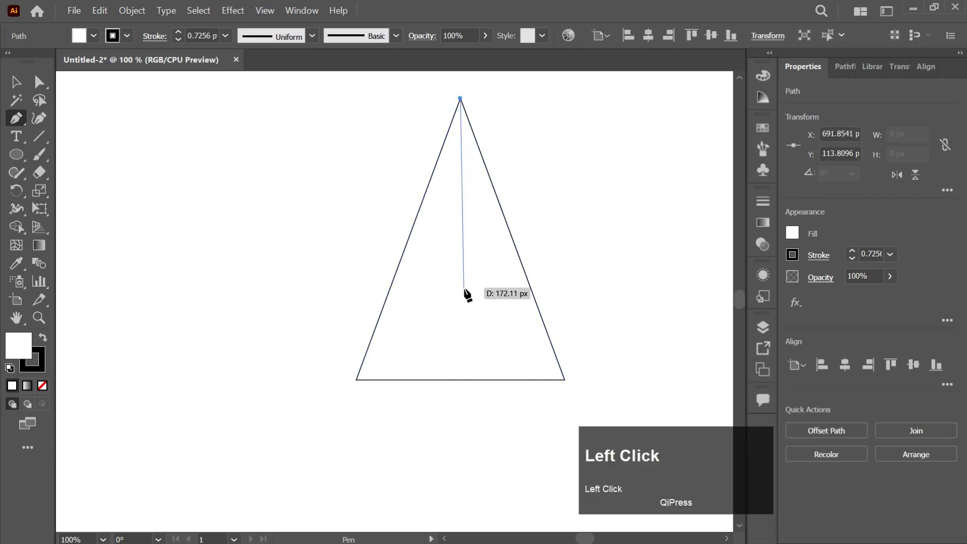
{"action": "left_click", "coordinate": [460, 379], "text": "shift"}
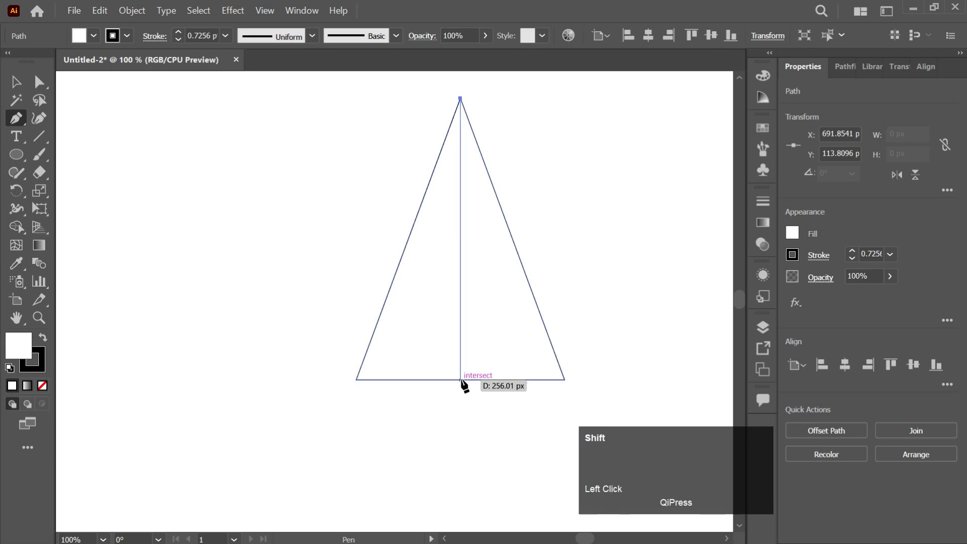
{"action": "left_click", "coordinate": [460, 379], "text": "shift"}
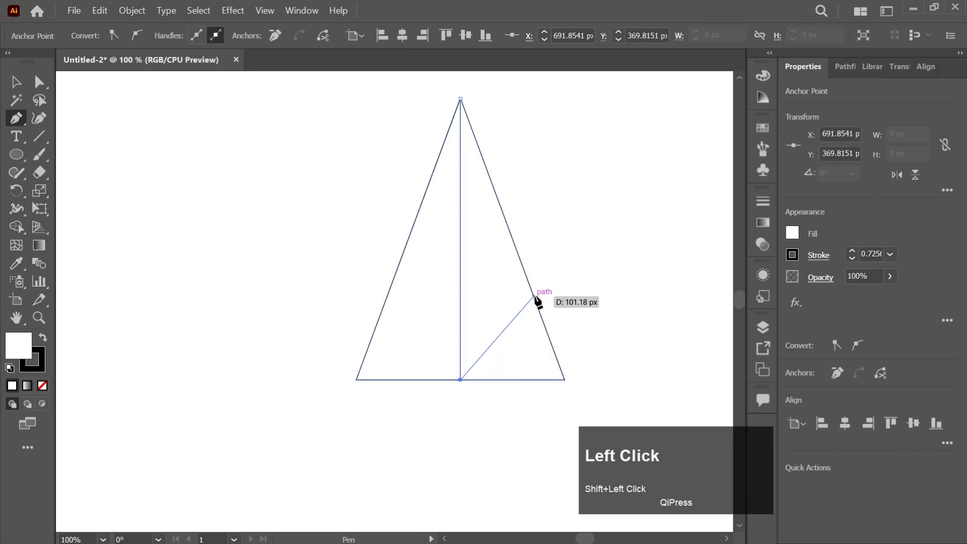
{"action": "key", "text": "v"}
{"action": "left_click", "coordinate": [569, 256]}
Split the triangle along its vertical center line using the Pathfinder Divide operation
{"action": "left_click_drag", "start_coordinate": [420, 395], "coordinate": [576, 352]}
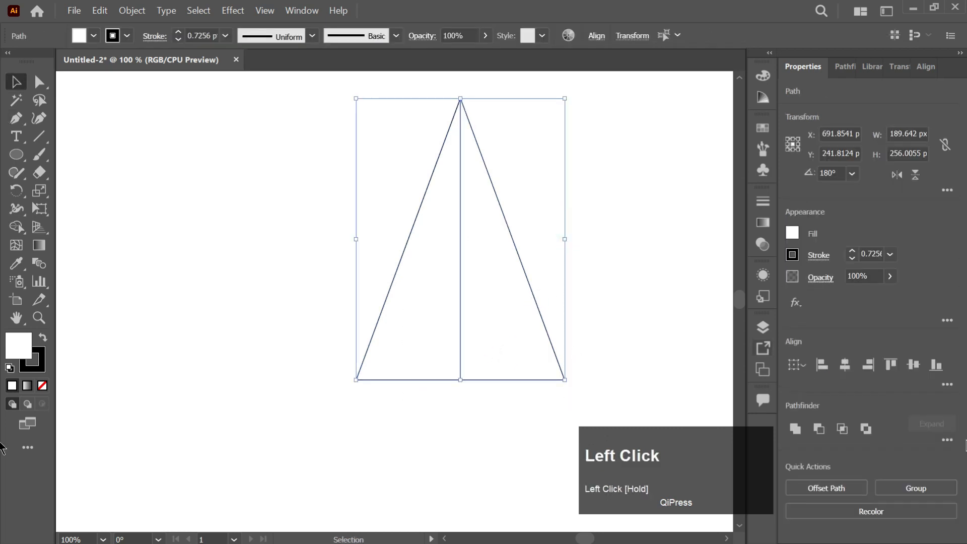
{"action": "left_click", "coordinate": [946, 441]}
{"action": "left_click", "coordinate": [797, 523]}
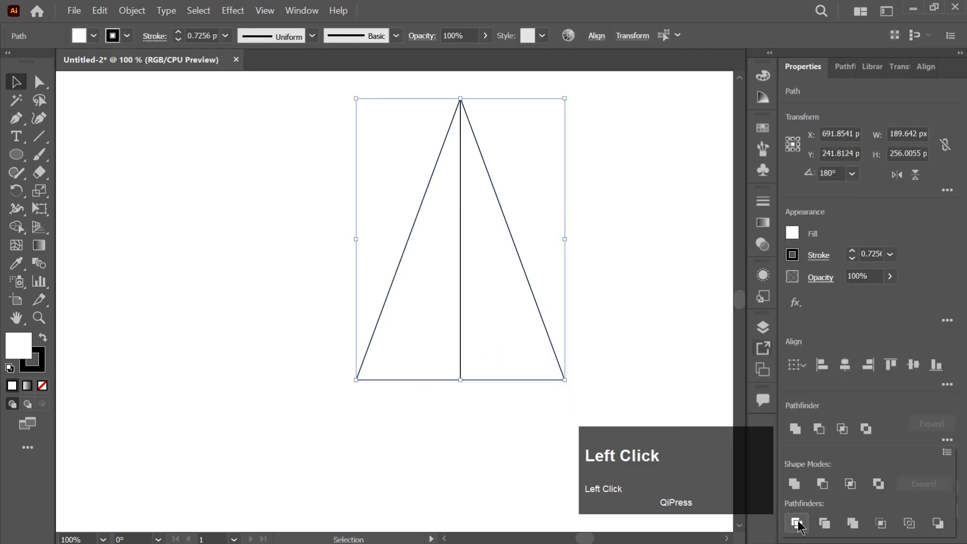
{"action": "left_click", "coordinate": [641, 271]}
Align the divided triangle's stroke to the inside
{"action": "left_click", "coordinate": [460, 252]}
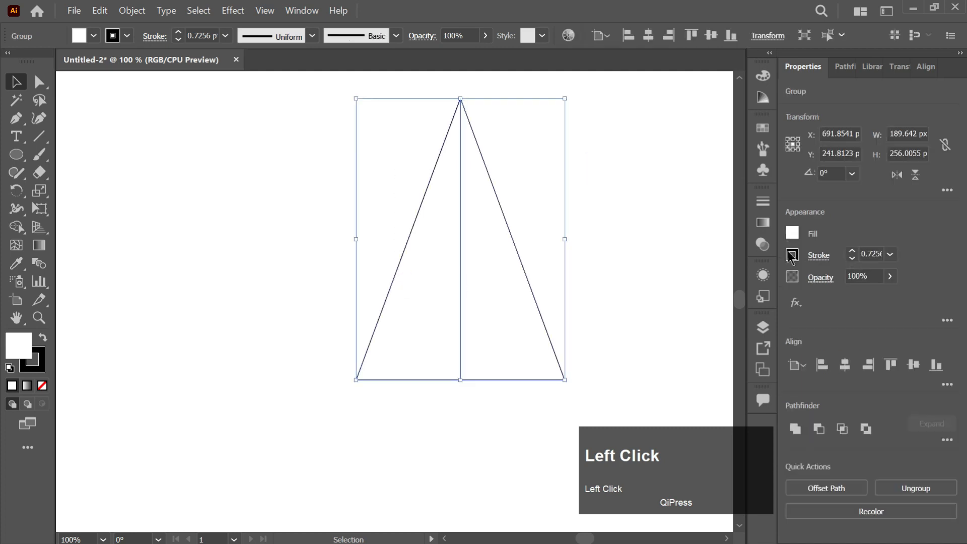
{"action": "left_click", "coordinate": [819, 256]}
{"action": "left_click", "coordinate": [738, 335]}
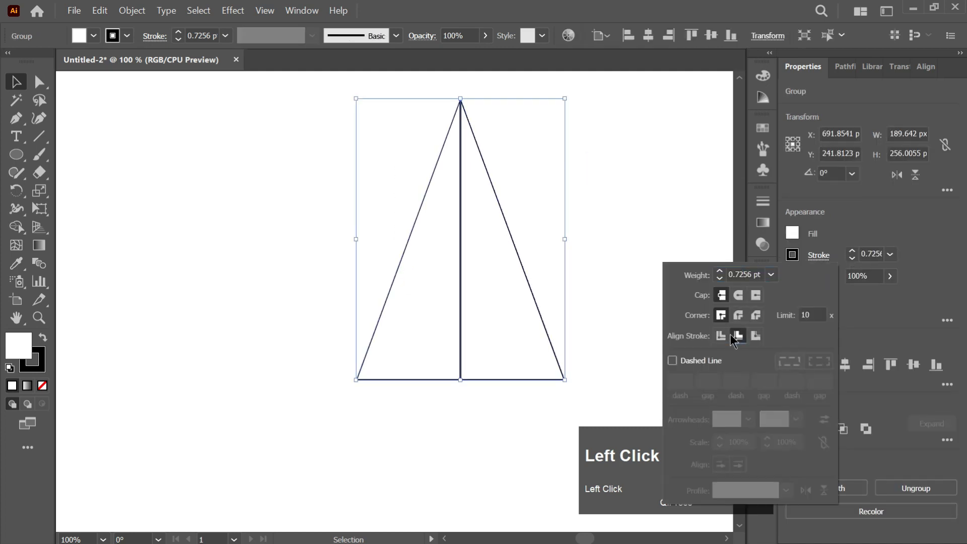
{"action": "left_click", "coordinate": [633, 150]}
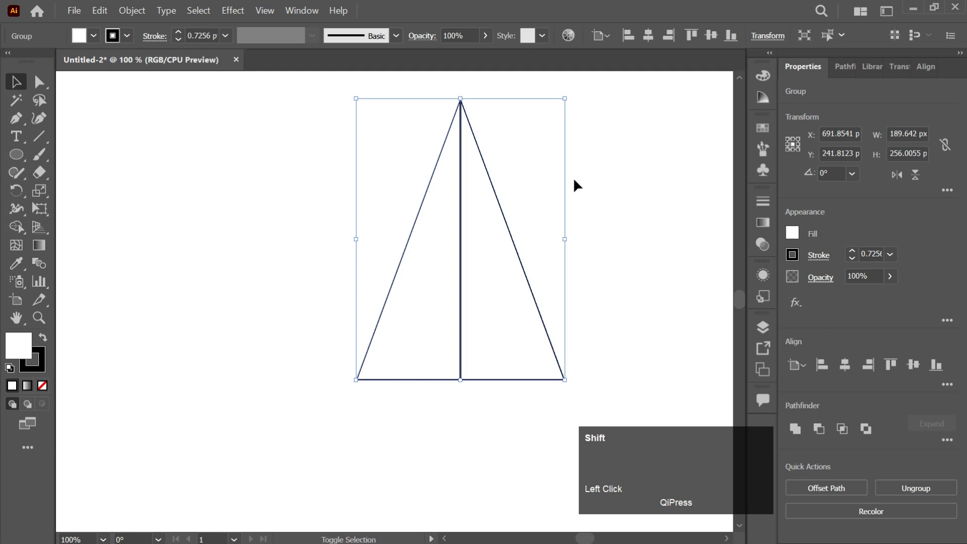
Define the triangle's two halves as separate shapes with the Shape Builder tool
{"action": "key", "text": "shift+m"}
{"action": "left_click", "coordinate": [494, 282]}
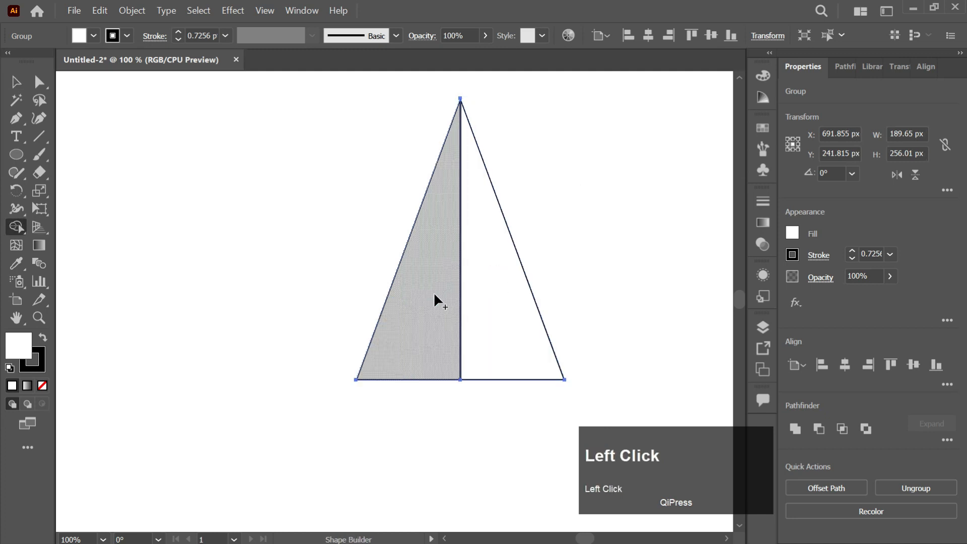
{"action": "key", "text": "v"}
{"action": "left_click", "coordinate": [622, 197]}
Remove the stroke from the divided triangle group
{"action": "left_click_drag", "start_coordinate": [573, 191], "coordinate": [507, 279]}
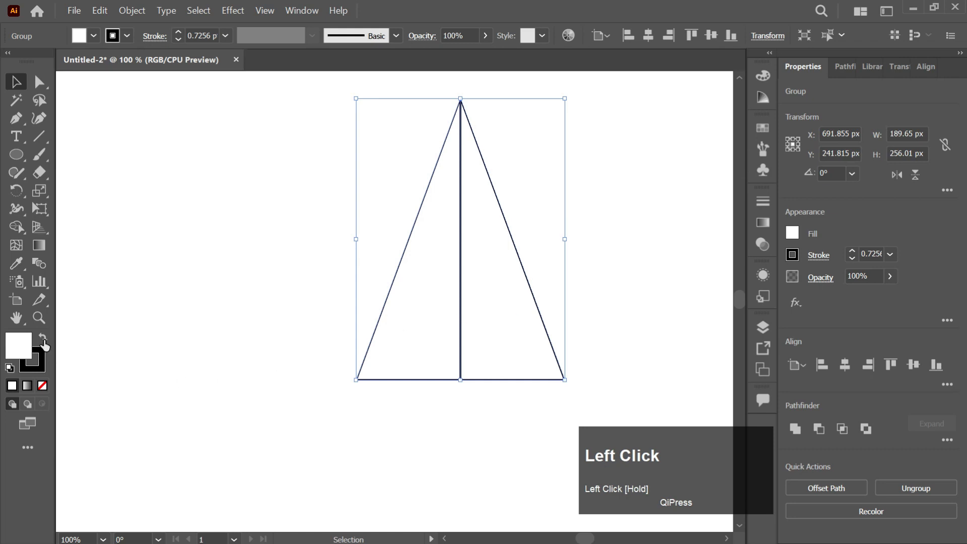
{"action": "left_click", "coordinate": [38, 362]}
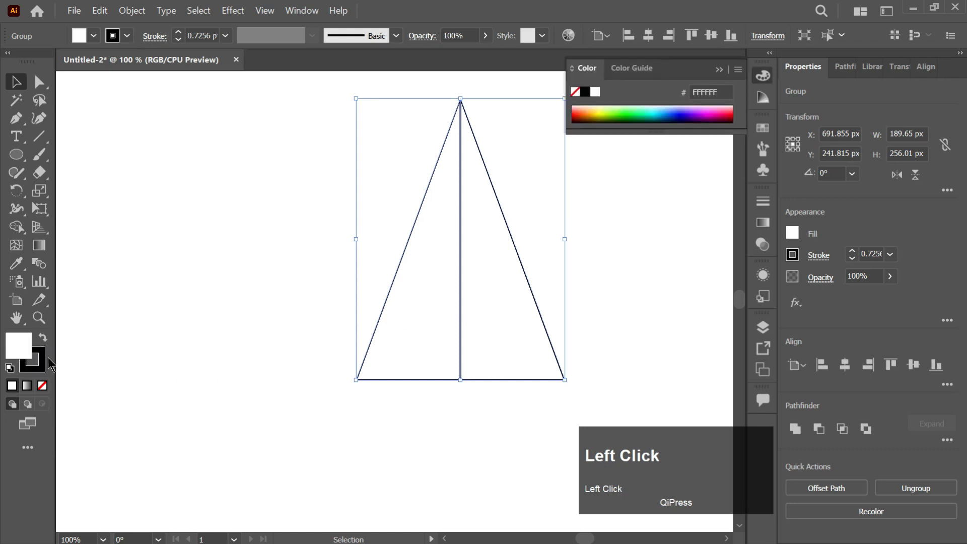
{"action": "left_click", "coordinate": [42, 385]}
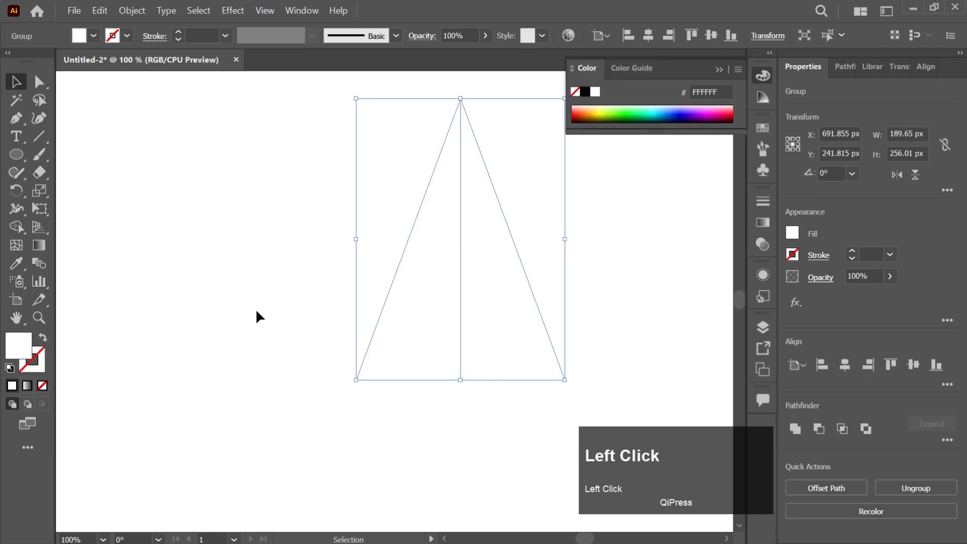
Ungroup the divided triangle so each half can be selected on its own
{"action": "left_click", "coordinate": [529, 200]}
{"action": "left_click_drag", "start_coordinate": [528, 183], "coordinate": [483, 284]}
{"action": "left_click", "coordinate": [541, 246]}
{"action": "left_click", "coordinate": [502, 264]}
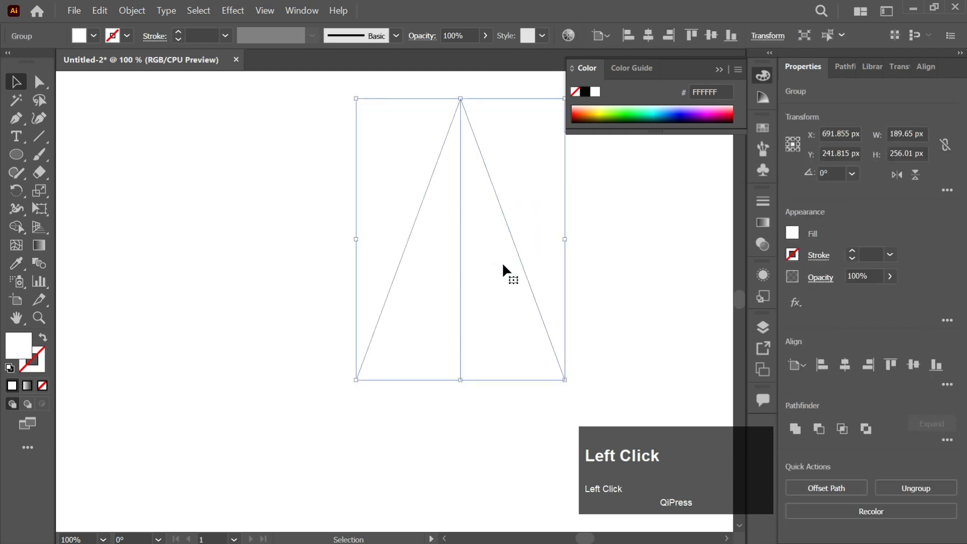
{"action": "right_click", "coordinate": [526, 293]}
{"action": "left_click", "coordinate": [566, 407]}
{"action": "left_click", "coordinate": [615, 222]}
Fill the triangle's right half with orange-yellow FFC715 and its left half with light yellow FCFF55
{"action": "left_click_drag", "start_coordinate": [597, 216], "coordinate": [498, 340]}
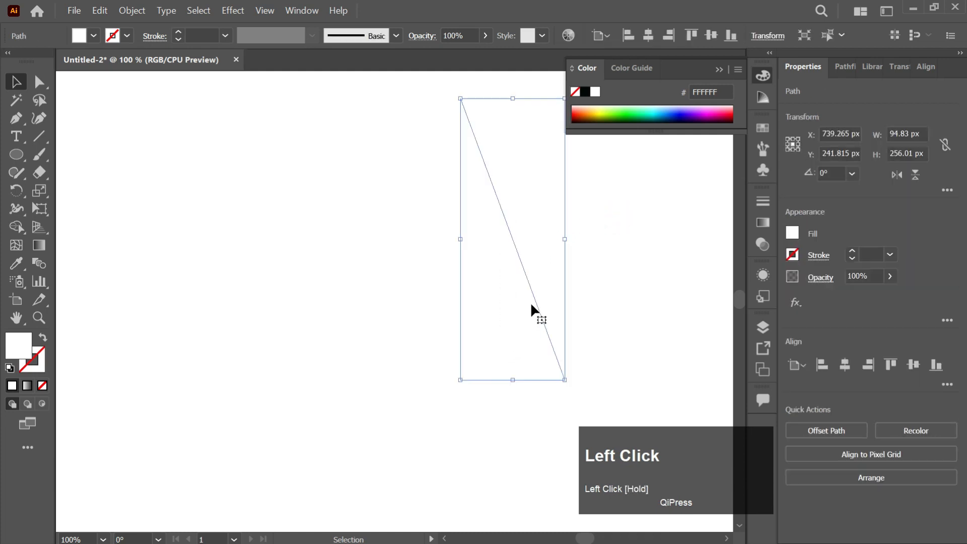
{"action": "left_click", "coordinate": [593, 111]}
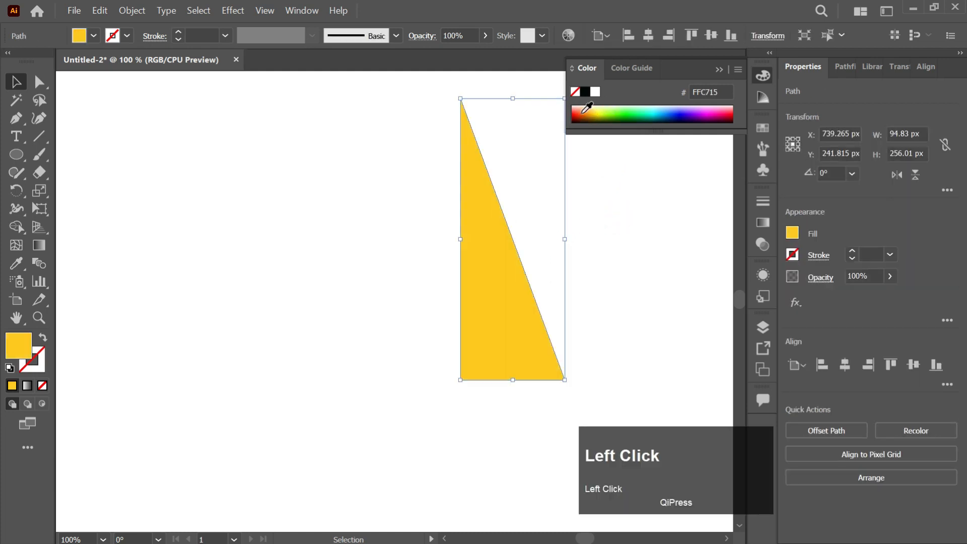
{"action": "left_click", "coordinate": [420, 231]}
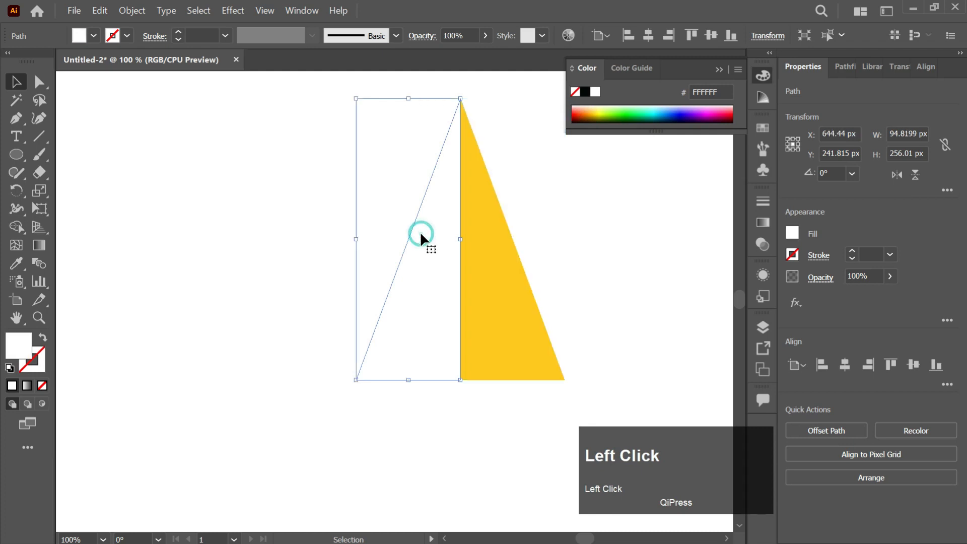
{"action": "left_click", "coordinate": [599, 114]}
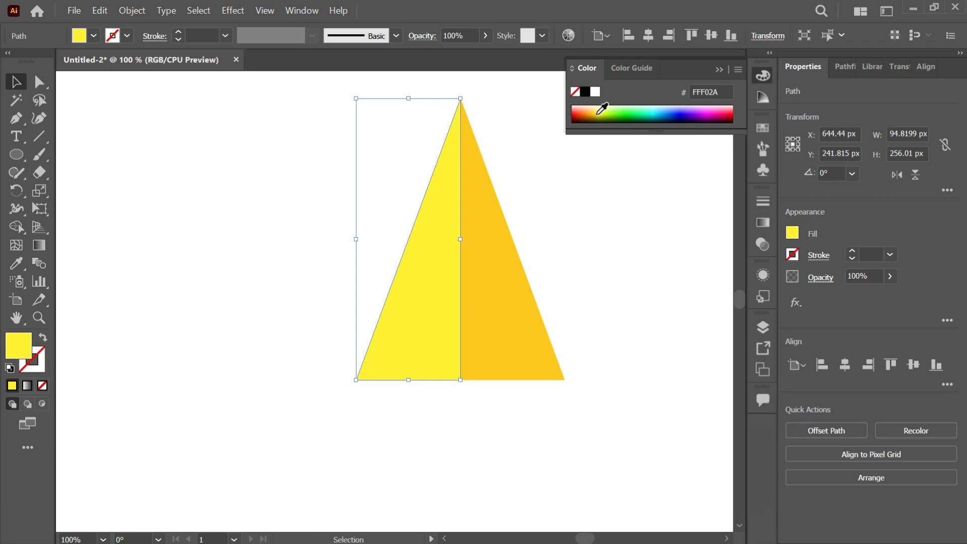
{"action": "left_click", "coordinate": [600, 111]}
{"action": "left_click", "coordinate": [599, 109]}
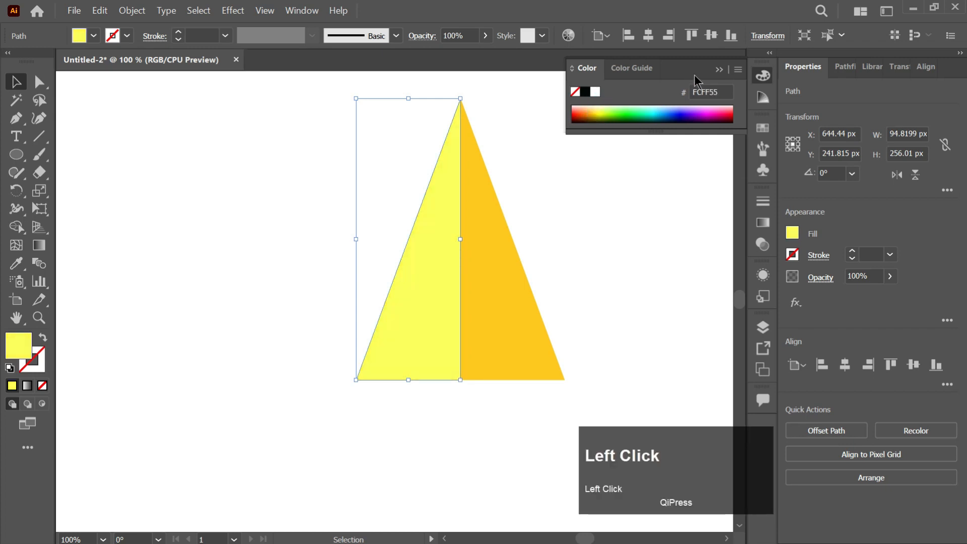
{"action": "left_click", "coordinate": [718, 70]}
Group the yellow and orange halves of the triangle
{"action": "left_click", "coordinate": [505, 186]}
{"action": "left_click_drag", "start_coordinate": [568, 127], "coordinate": [403, 258]}
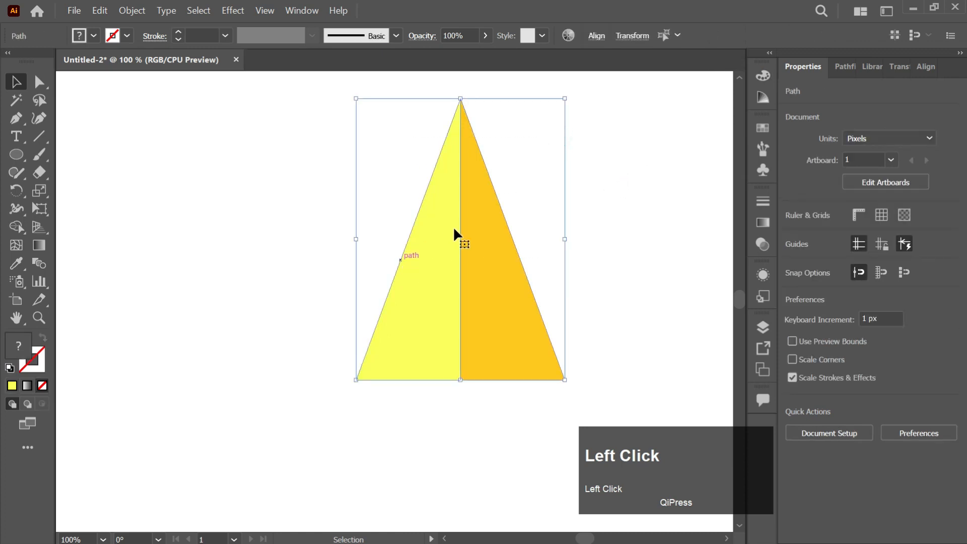
{"action": "key", "text": "ctrl+g"}
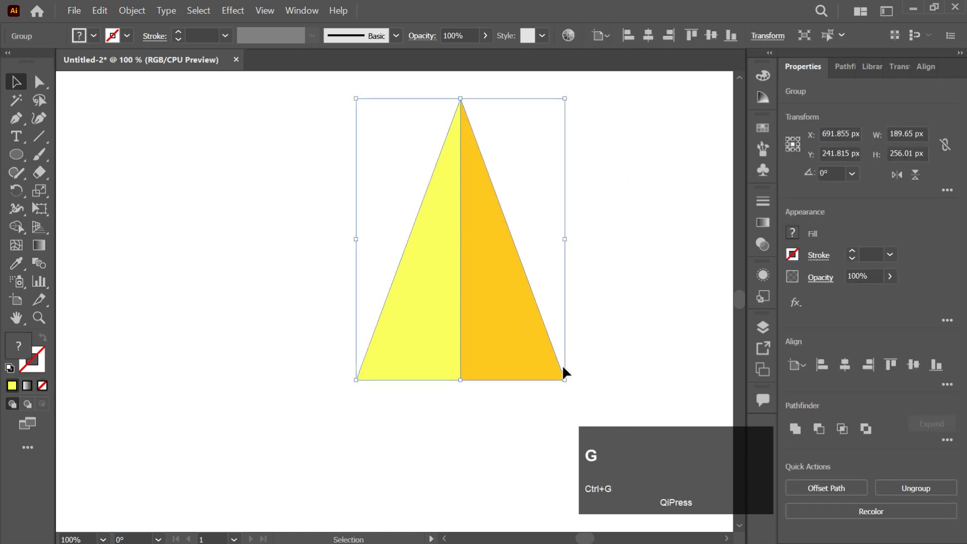
Resize the triangle group to a narrower, taller shape of about 172 by 334 px
{"action": "left_click_drag", "start_coordinate": [564, 379], "coordinate": [555, 378]}
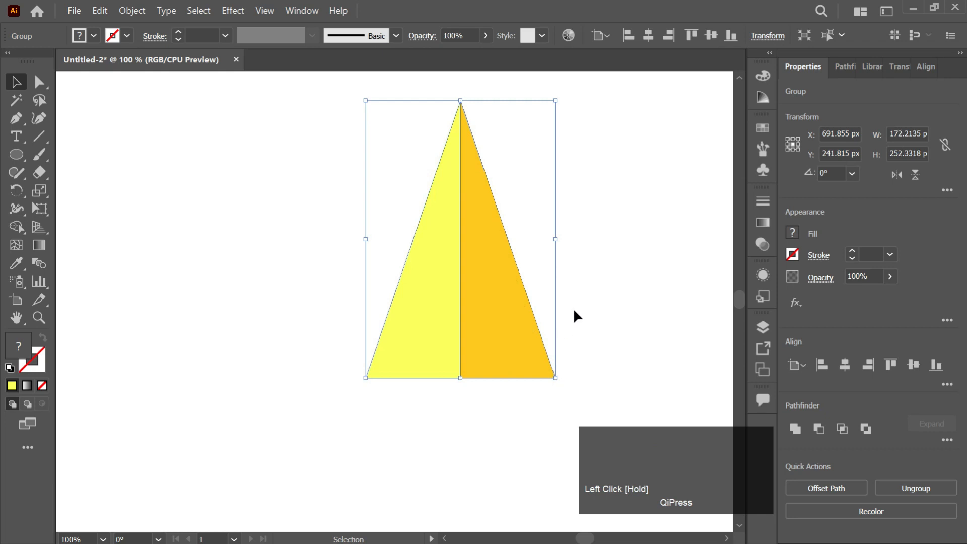
{"action": "key", "text": "ctrl+0"}
{"action": "left_click_drag", "start_coordinate": [399, 170], "coordinate": [398, 130]}
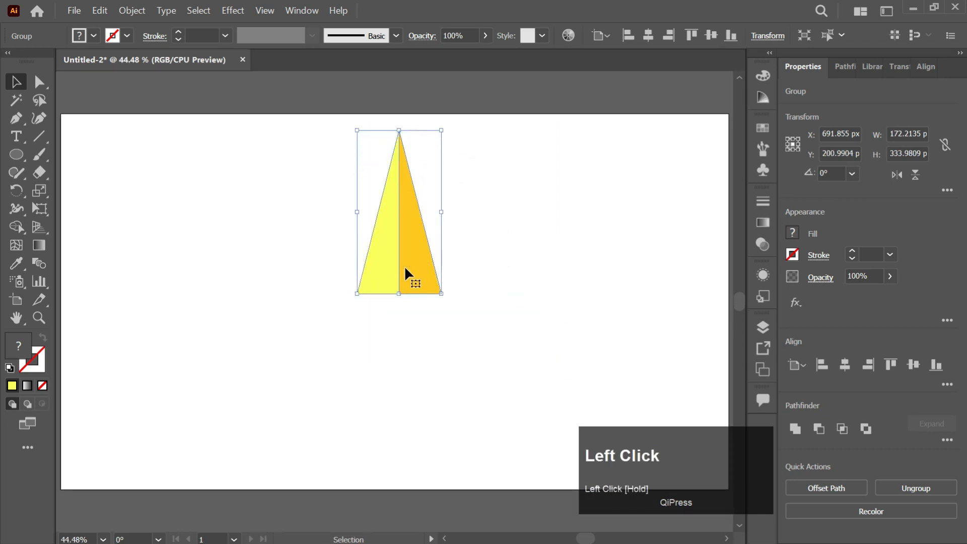
Rotate copies of the triangle group by 90° around its base midpoint until four points form a star
{"action": "key", "text": "r"}
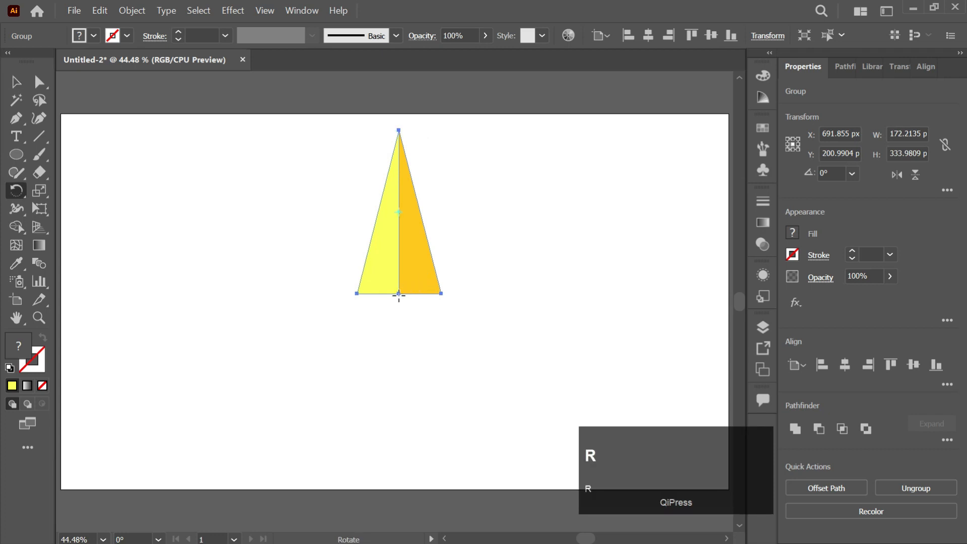
{"action": "scroll", "coordinate": [399, 295], "scroll_direction": "up", "scroll_amount": 5}
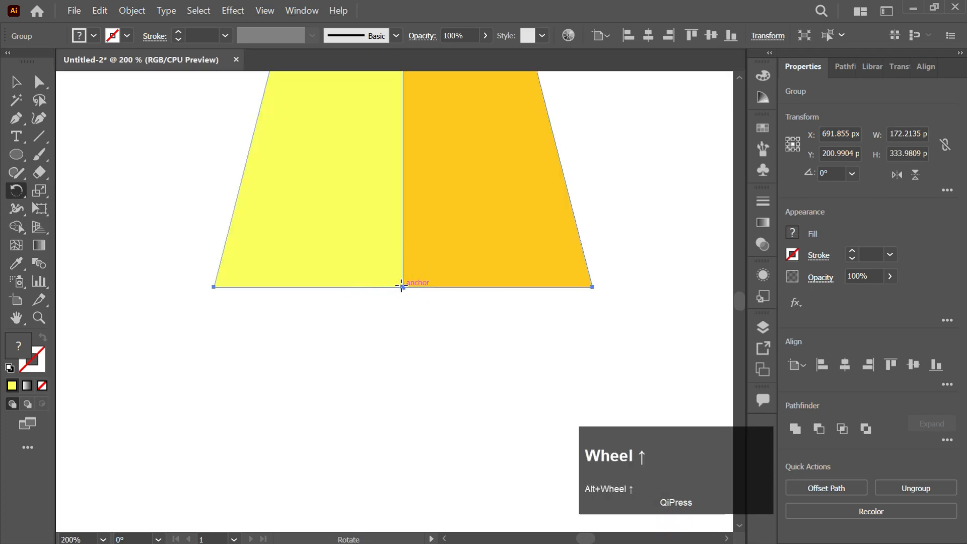
{"action": "left_click", "coordinate": [402, 287]}
{"action": "left_click_drag", "start_coordinate": [354, 166], "coordinate": [234, 340]}
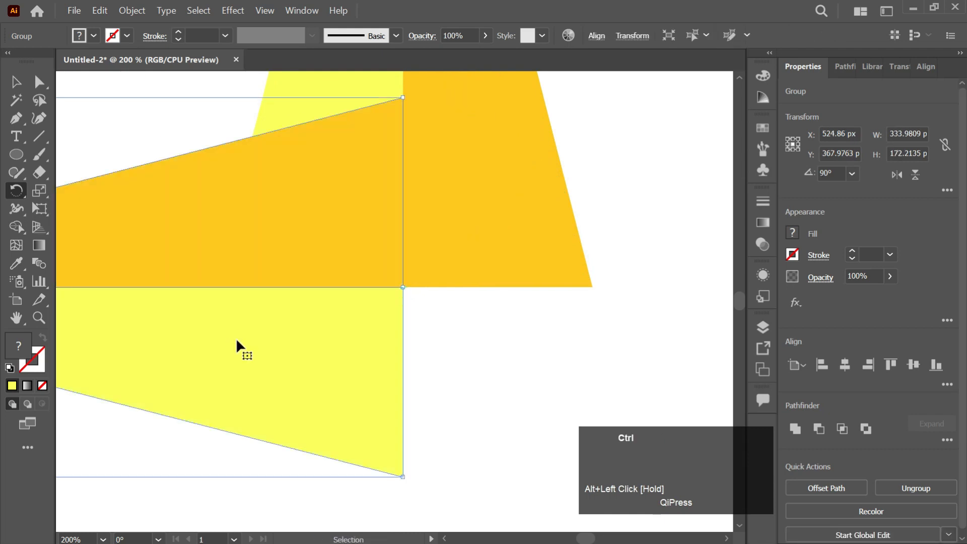
{"action": "key", "text": "ctrl+d"}
{"action": "key", "text": "ctrl+d"}
{"action": "scroll", "coordinate": [404, 311], "scroll_direction": "down", "scroll_amount": 2}
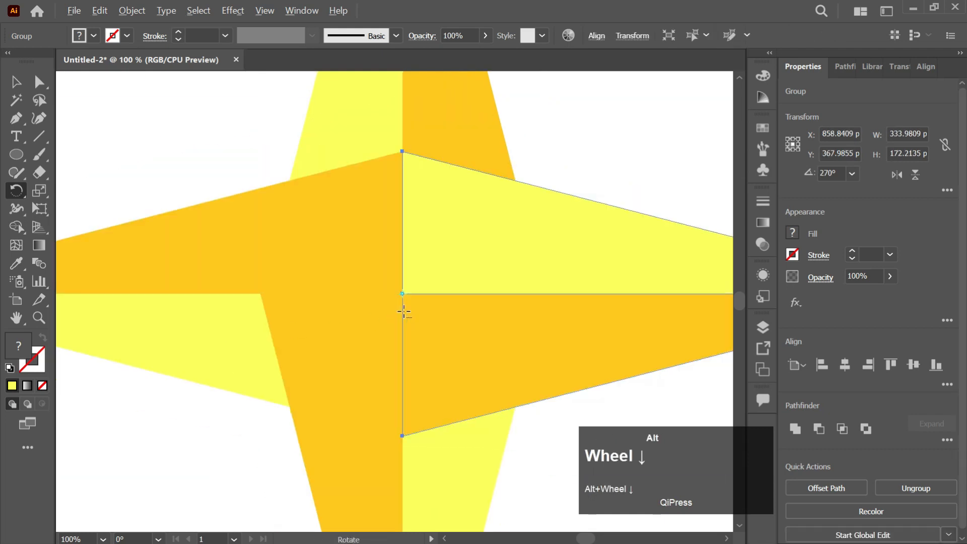
{"action": "scroll", "coordinate": [404, 312], "scroll_direction": "down", "scroll_amount": 1}
Select all four triangle groups and group them into one four-pointed star
{"action": "key", "text": "v"}
{"action": "left_click", "coordinate": [498, 150]}
{"action": "left_click_drag", "start_coordinate": [497, 150], "coordinate": [296, 436]}
{"action": "key", "text": "ctrl"}
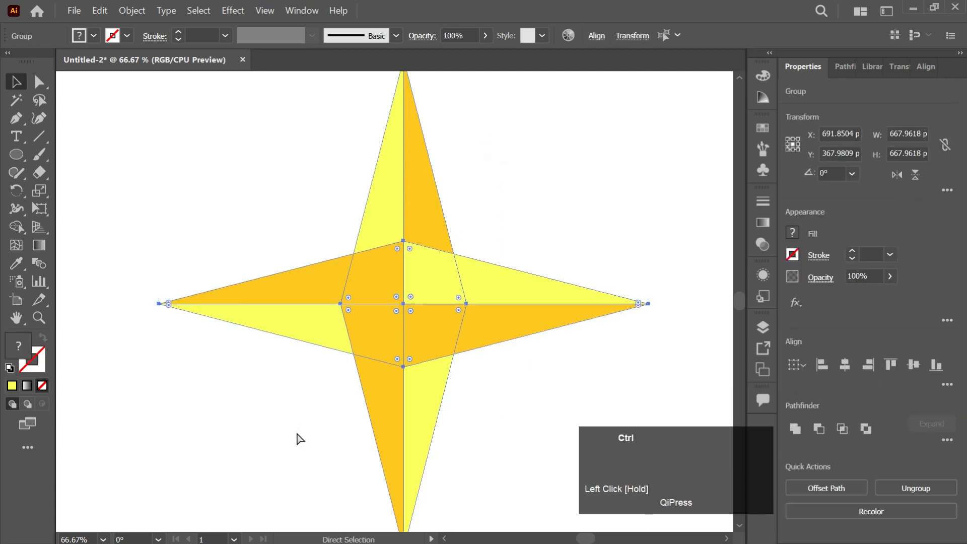
{"action": "key", "text": "ctrl+g"}
Align the star group to the artboard's right edge and to its vertical center
{"action": "left_click", "coordinate": [871, 360]}
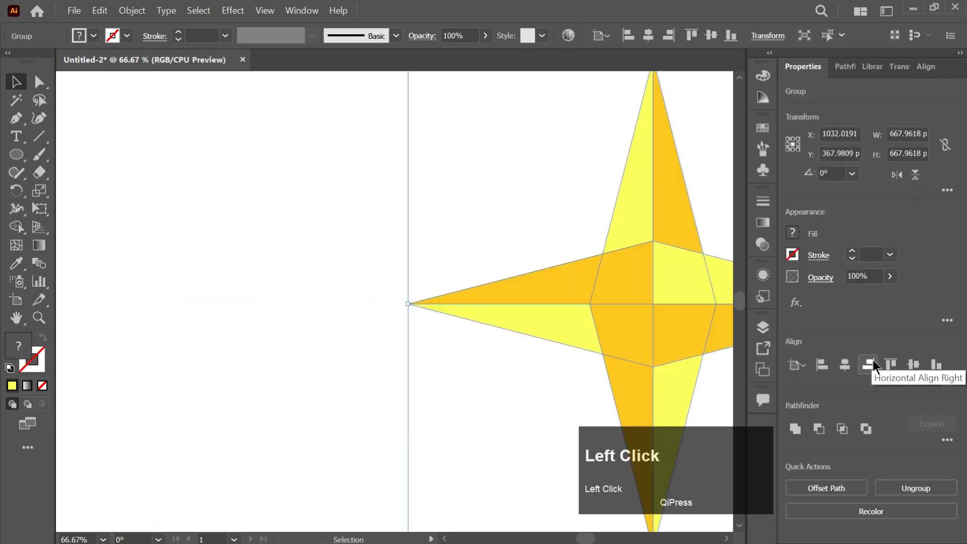
{"action": "left_click", "coordinate": [916, 363]}
{"action": "key", "text": "ctrl+0"}
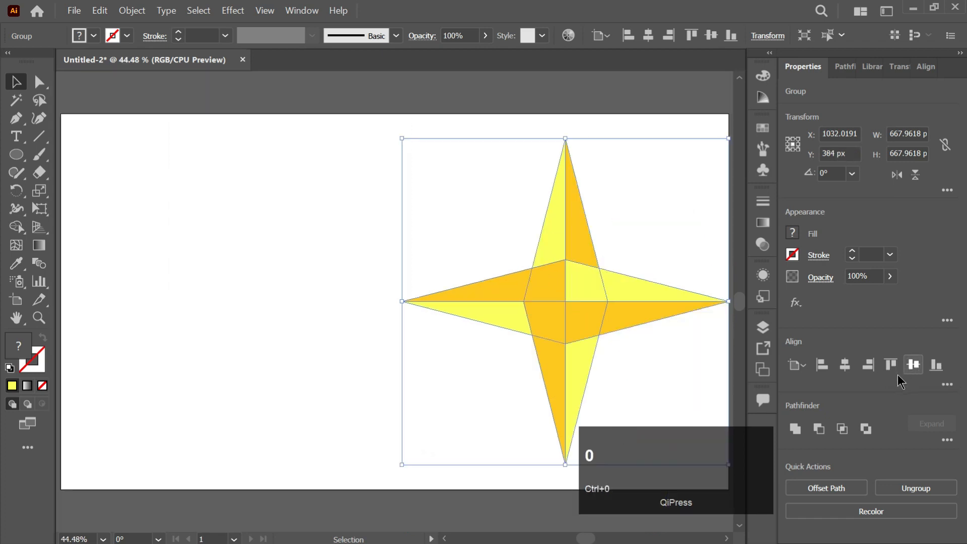
{"action": "left_click", "coordinate": [618, 225]}
{"action": "left_click", "coordinate": [578, 276]}
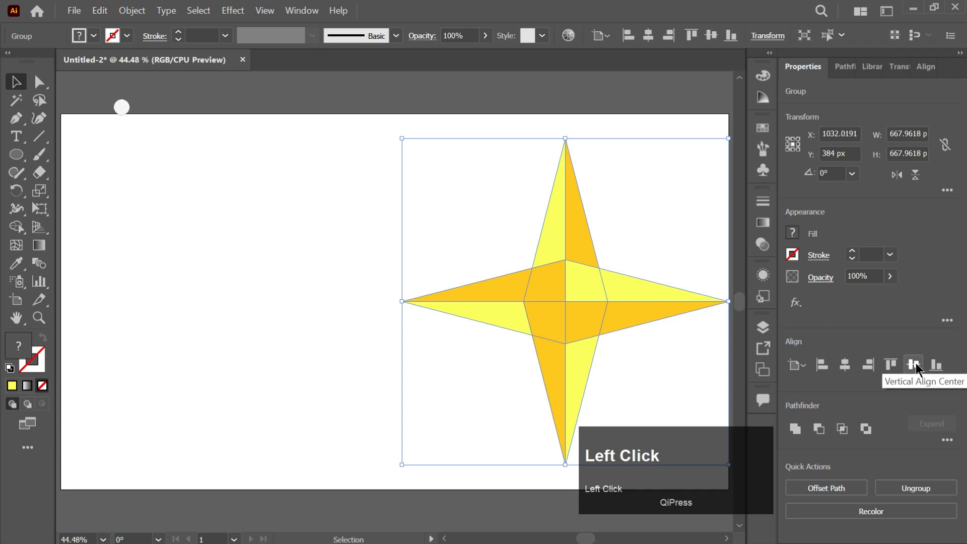
Move the star group near the middle of the artboard and scale it proportionally to about 744 px wide
{"action": "left_click", "coordinate": [653, 203]}
{"action": "left_click", "coordinate": [582, 283]}
{"action": "left_click_drag", "start_coordinate": [600, 298], "coordinate": [450, 299]}
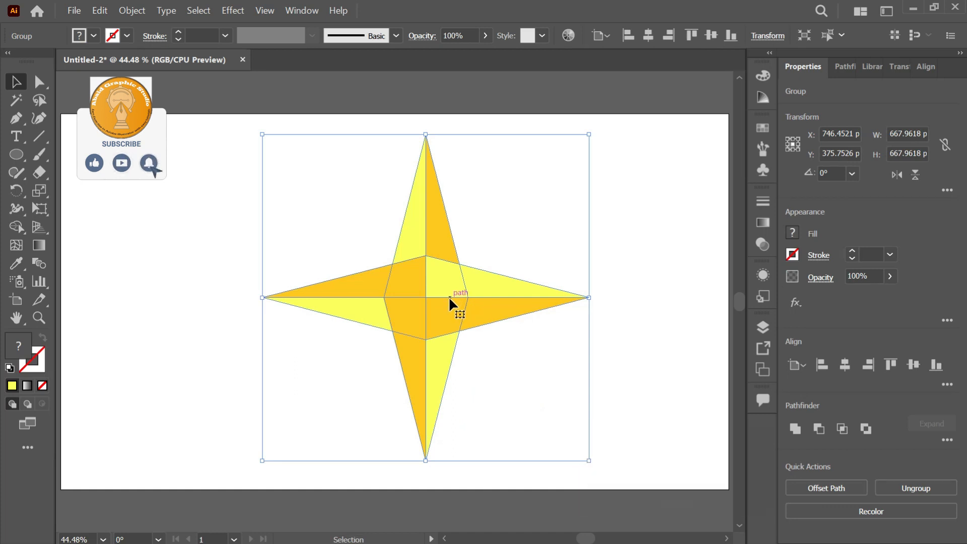
{"action": "left_click_drag", "start_coordinate": [588, 298], "coordinate": [606, 294]}
Duplicate the star in place, rotate the copy 45°, and scale it down from its center to about 396 px
{"action": "key", "text": "ctrl+c"}
{"action": "key", "text": "ctrl+f"}
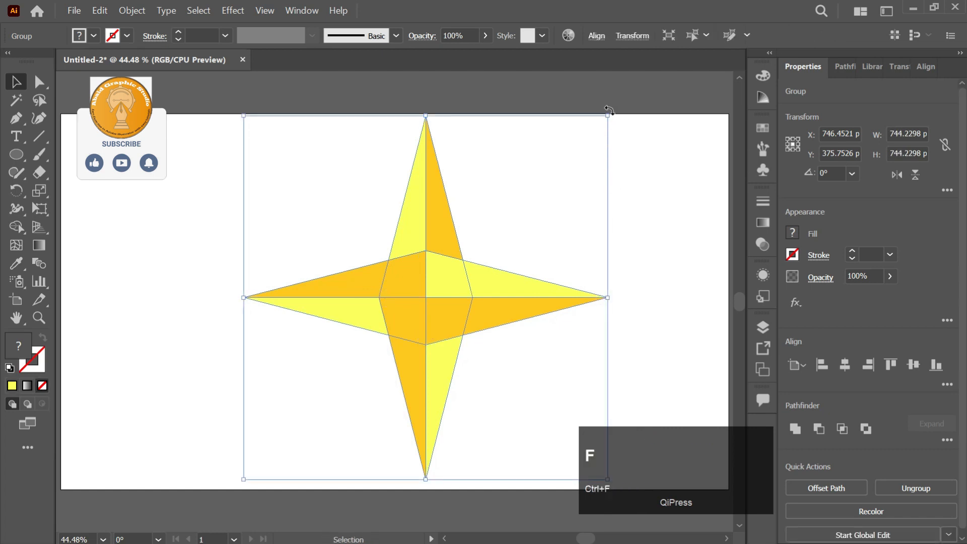
{"action": "left_click_drag", "start_coordinate": [608, 111], "coordinate": [650, 225]}
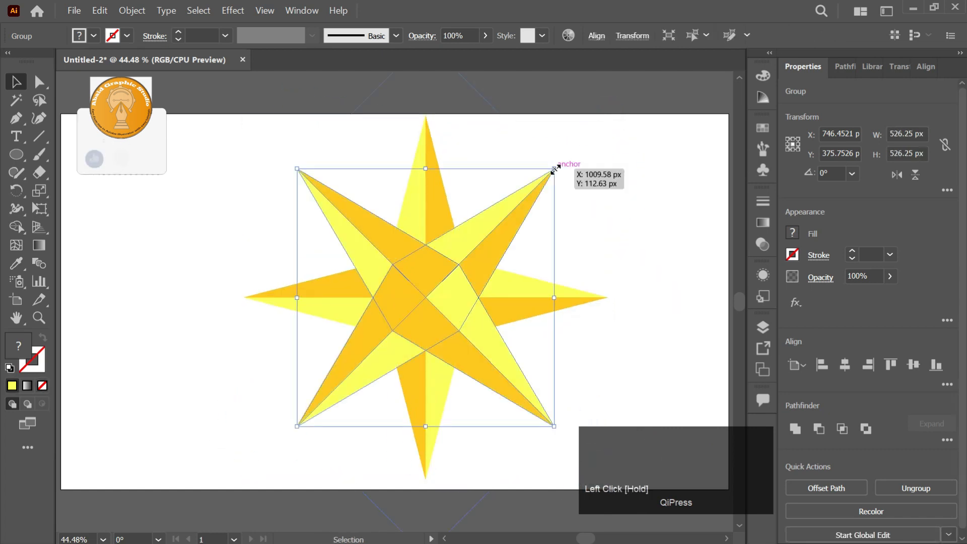
{"action": "left_click_drag", "start_coordinate": [554, 169], "coordinate": [522, 200]}
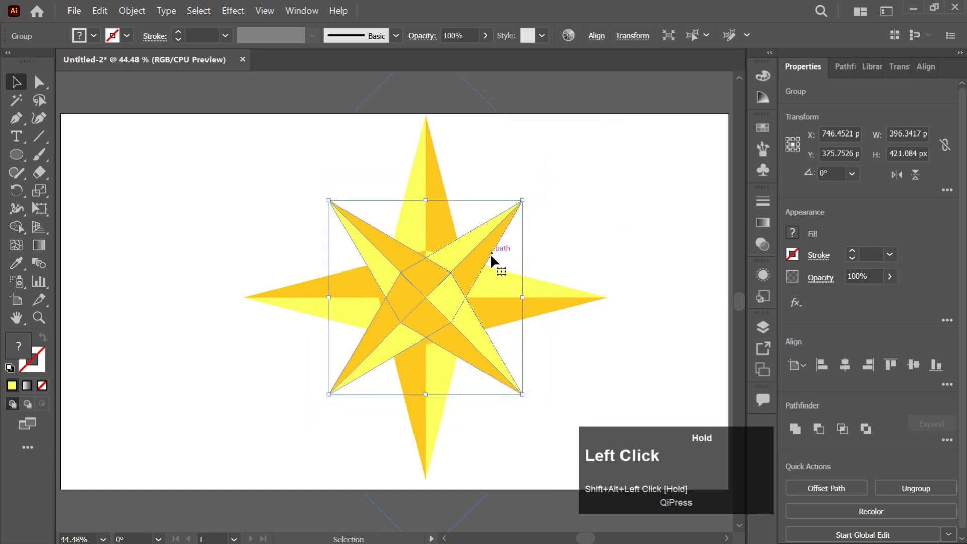
Send the smaller diagonal star behind the large star
{"action": "right_click", "coordinate": [482, 248]}
{"action": "mouse_move", "coordinate": [543, 418]}
{"action": "left_click", "coordinate": [668, 451]}
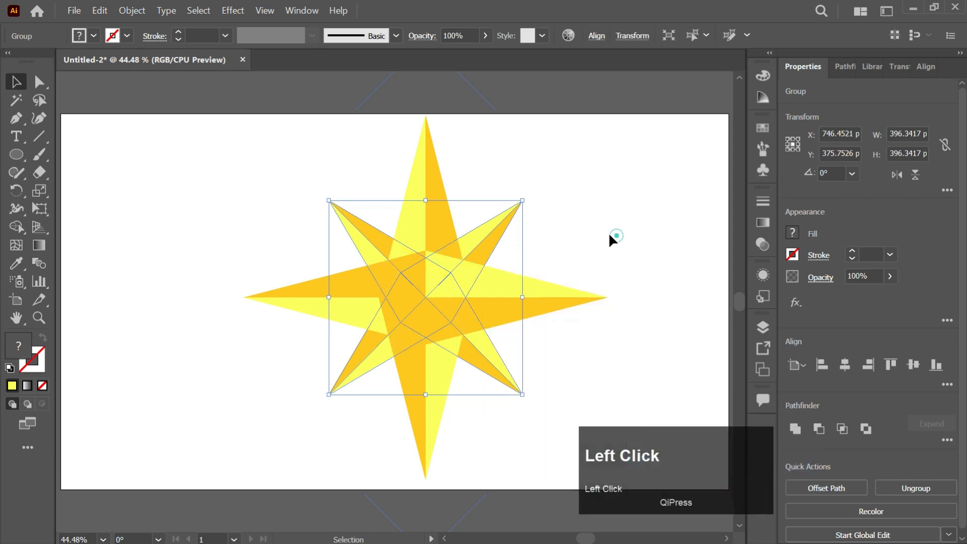
{"action": "left_click", "coordinate": [615, 231]}
{"action": "left_click", "coordinate": [484, 235]}
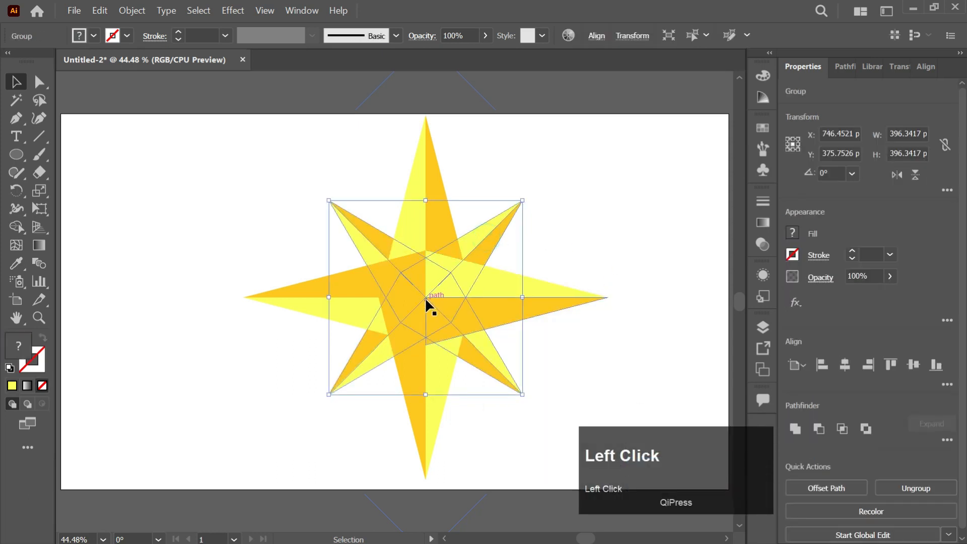
Draw a circle about 227 px in diameter from the center of the star
{"action": "scroll", "coordinate": [425, 297], "scroll_direction": "up", "scroll_amount": 2}
{"action": "scroll", "coordinate": [425, 297], "scroll_direction": "up", "scroll_amount": 1}
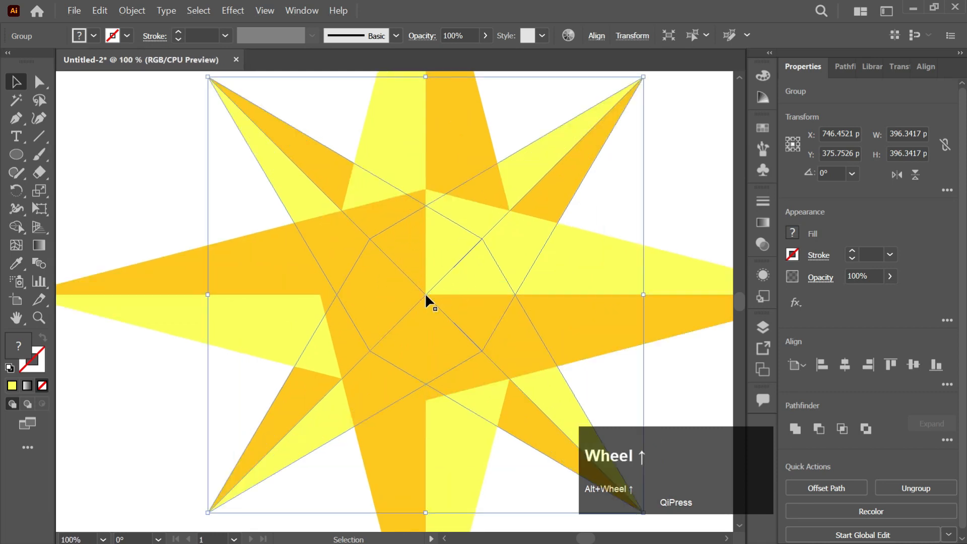
{"action": "key", "text": "l"}
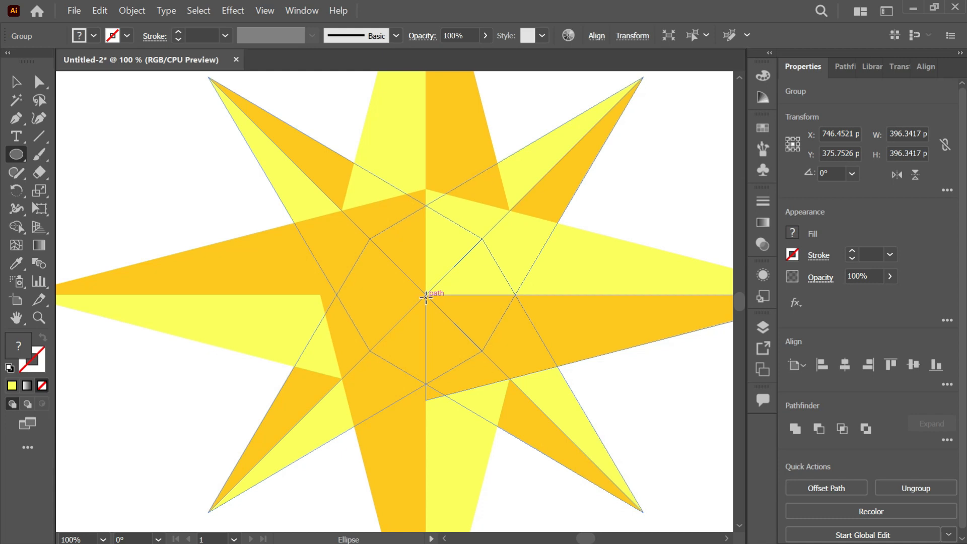
{"action": "left_click_drag", "start_coordinate": [425, 294], "coordinate": [457, 419]}
{"action": "key", "text": "v"}
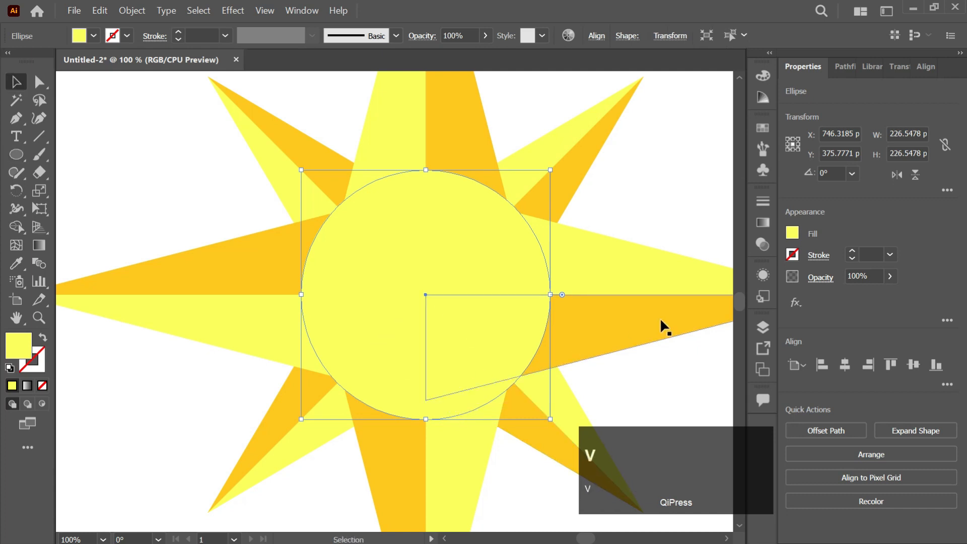
Apply a linear gradient fill to the circle with light yellow as its first color stop
{"action": "left_click", "coordinate": [761, 223]}
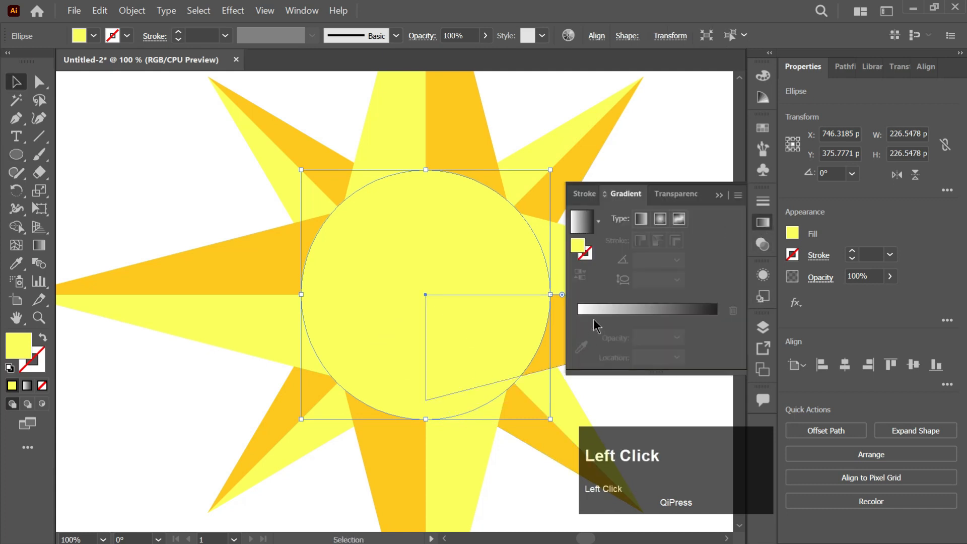
{"action": "left_click", "coordinate": [588, 309]}
{"action": "left_click", "coordinate": [599, 309]}
{"action": "mouse_move", "coordinate": [579, 336]}
{"action": "left_mouse_down"}
{"action": "mouse_move", "coordinate": [602, 339]}
{"action": "mouse_move", "coordinate": [578, 337]}
{"action": "left_mouse_up"}
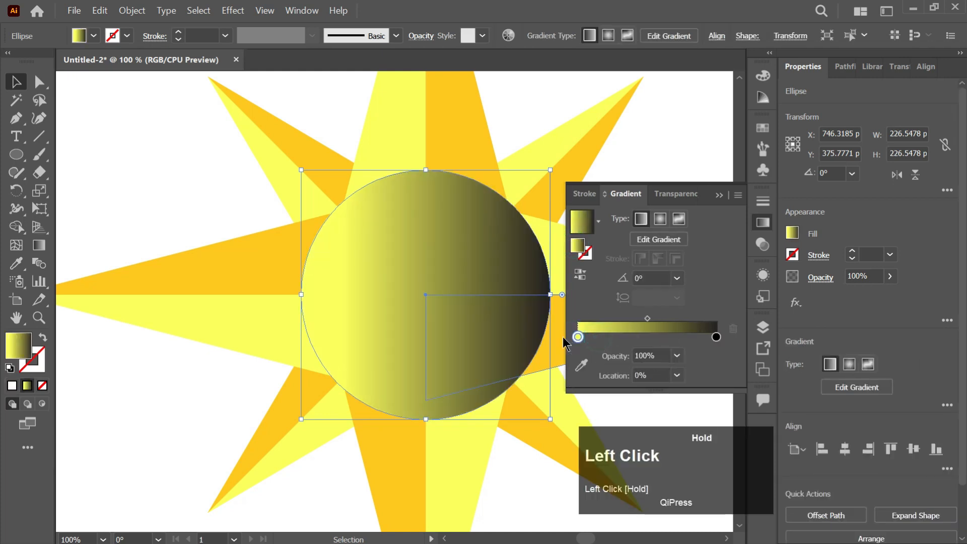
Set the gradient's end stop to the orange-yellow sampled from the rays and change the gradient type to radial
{"action": "left_click", "coordinate": [716, 337]}
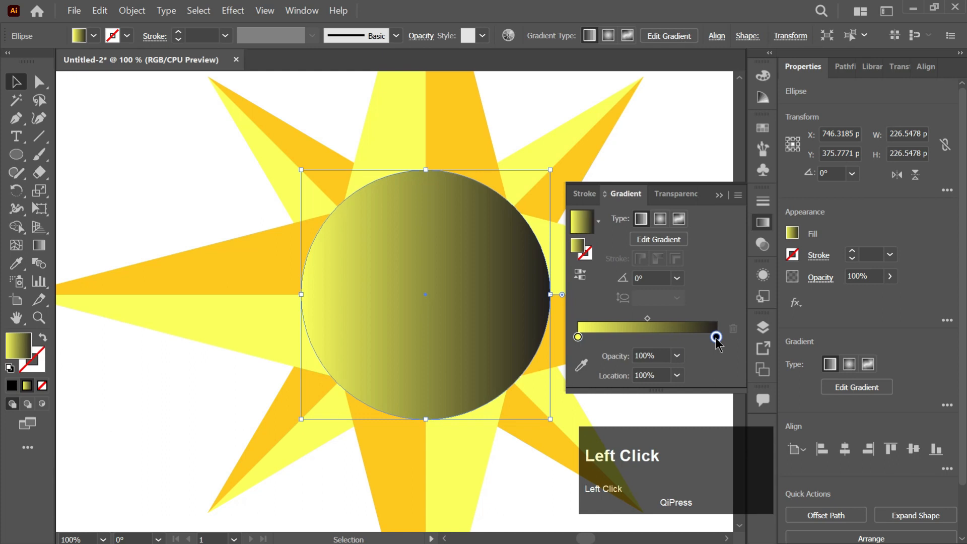
{"action": "left_click", "coordinate": [582, 365]}
{"action": "left_click", "coordinate": [591, 147]}
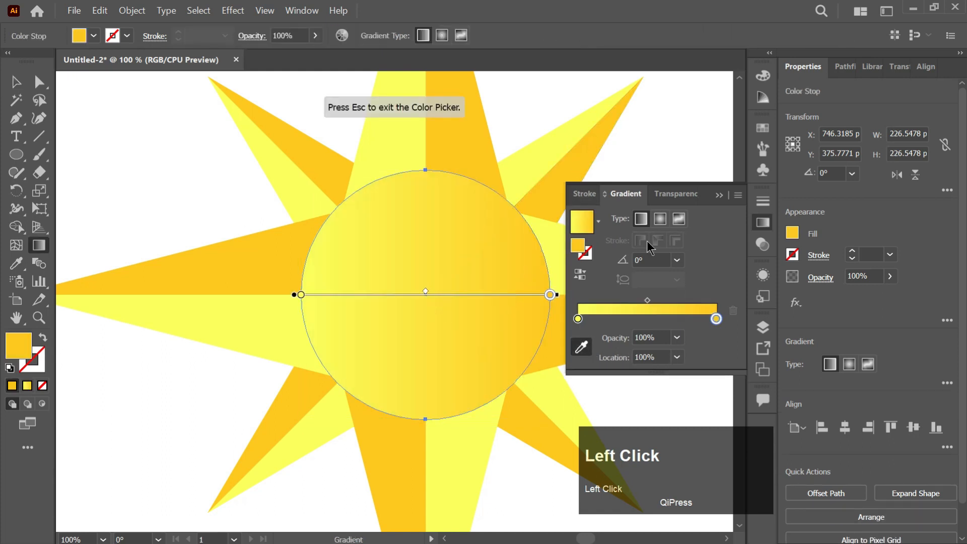
{"action": "left_click", "coordinate": [659, 218]}
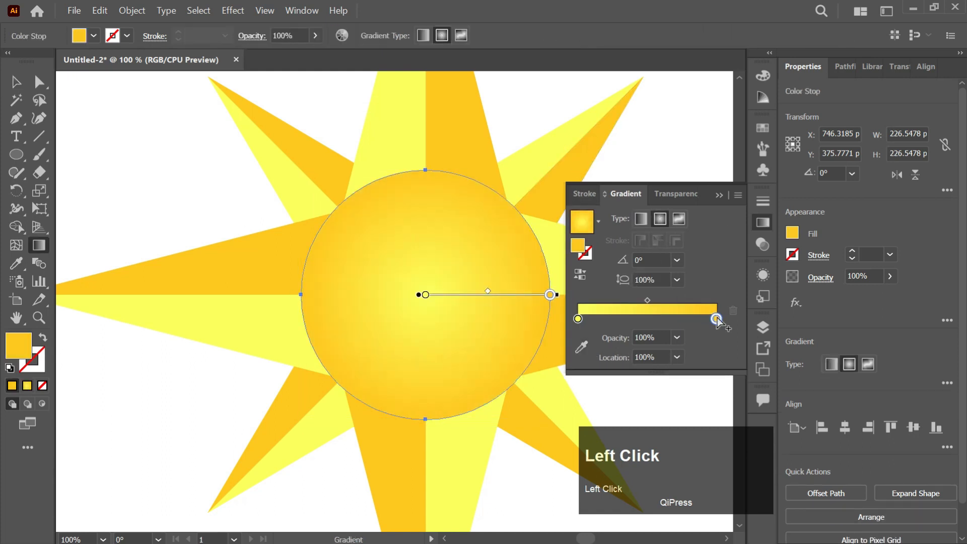
{"action": "key", "text": "v"}
{"action": "left_click", "coordinate": [762, 222]}
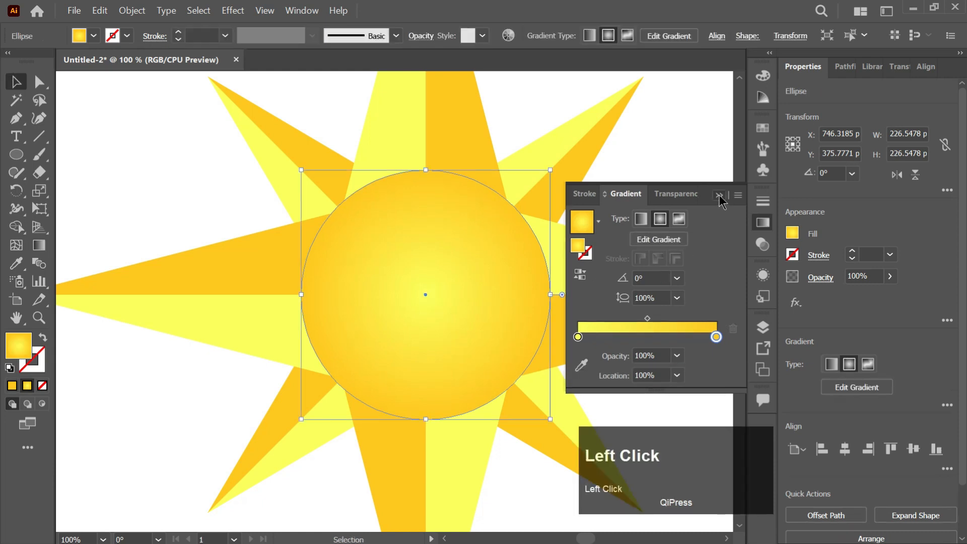
{"action": "left_click", "coordinate": [652, 191]}
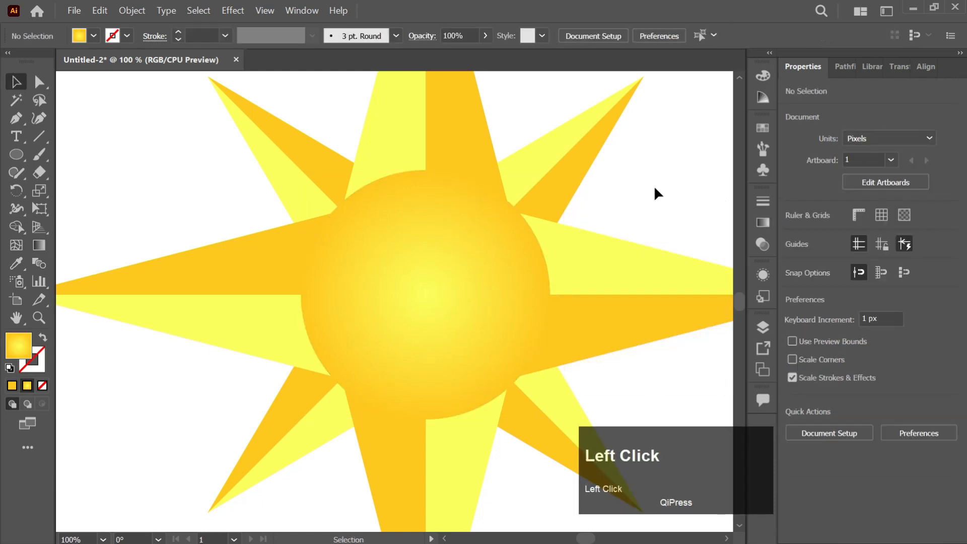
Enlarge the smaller diagonal star slightly from its center so its points extend farther out
{"action": "key", "text": "ctrl+0"}
{"action": "left_click", "coordinate": [623, 209]}
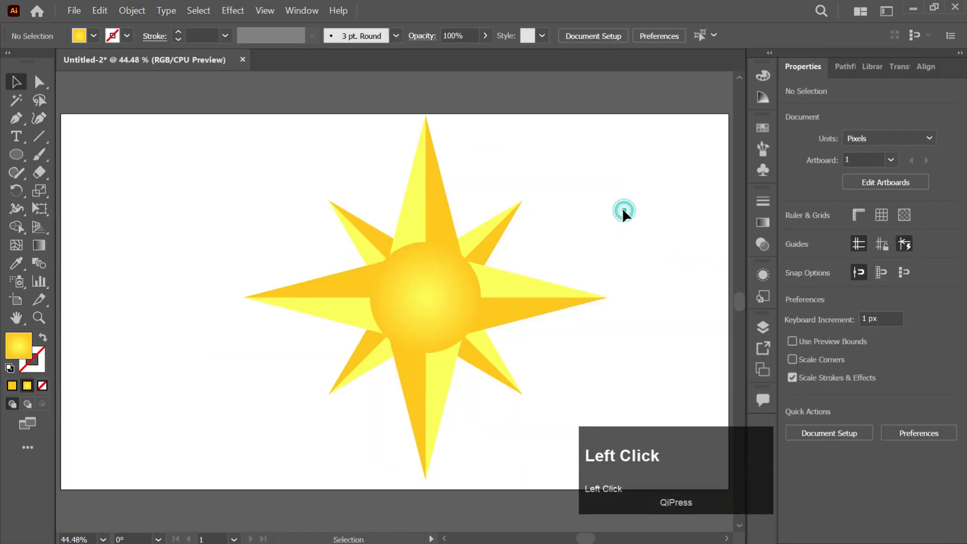
{"action": "left_click_drag", "start_coordinate": [542, 209], "coordinate": [292, 358]}
{"action": "left_click", "coordinate": [535, 233]}
{"action": "left_click", "coordinate": [483, 234]}
{"action": "left_click_drag", "start_coordinate": [524, 200], "coordinate": [543, 191]}
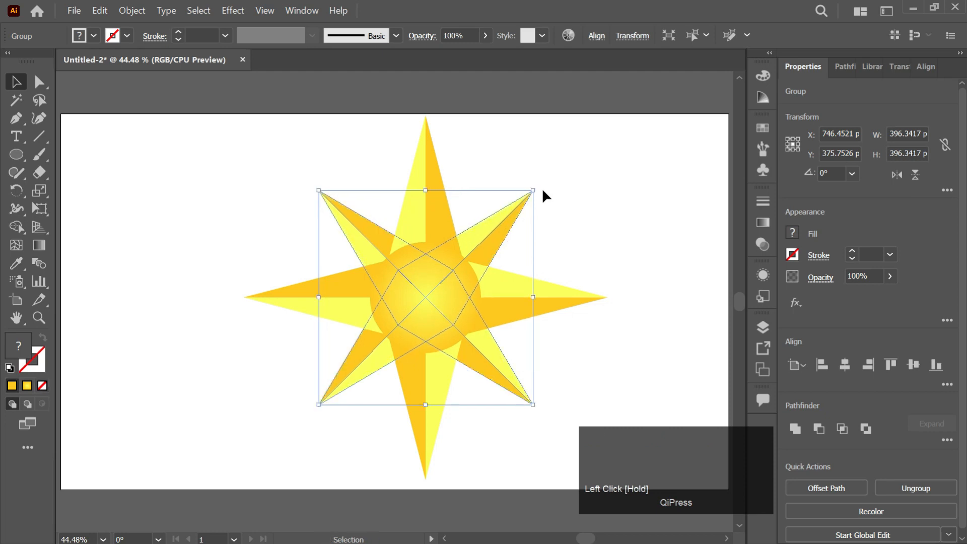
{"action": "left_click", "coordinate": [561, 224]}
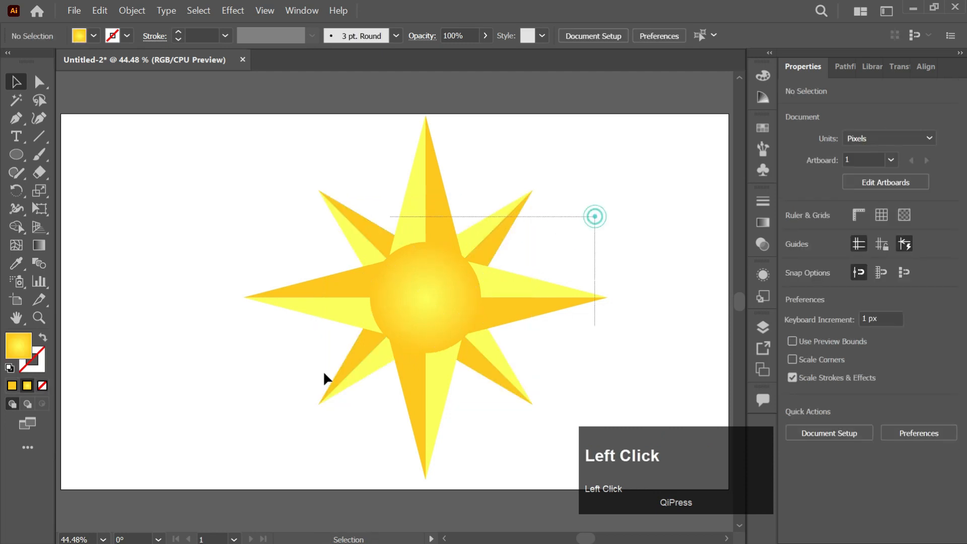
Group both stars with the circle and center the group horizontally and vertically on the artboard
{"action": "left_click_drag", "start_coordinate": [595, 216], "coordinate": [325, 373]}
{"action": "key", "text": "ctrl+g"}
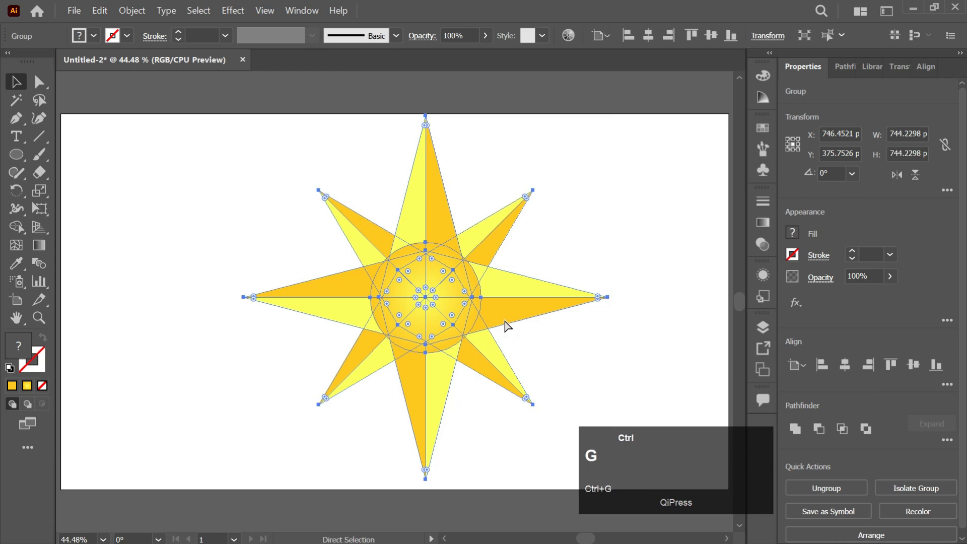
{"action": "left_click", "coordinate": [844, 365]}
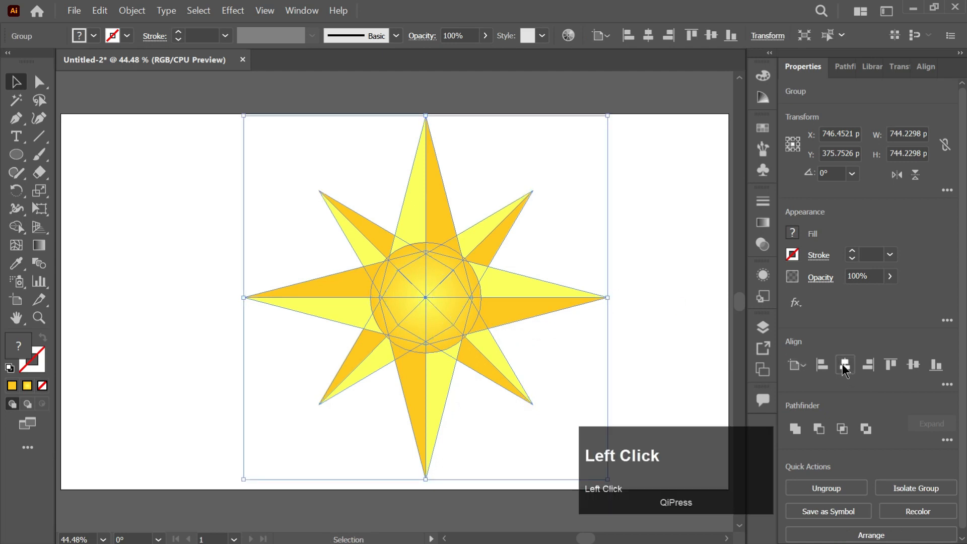
{"action": "left_click", "coordinate": [914, 362]}
{"action": "mouse_move", "coordinate": [576, 300]}
{"action": "left_mouse_down"}
{"action": "mouse_move", "coordinate": [591, 300]}
{"action": "mouse_move", "coordinate": [583, 300]}
{"action": "left_mouse_up"}
{"action": "left_click", "coordinate": [635, 289]}
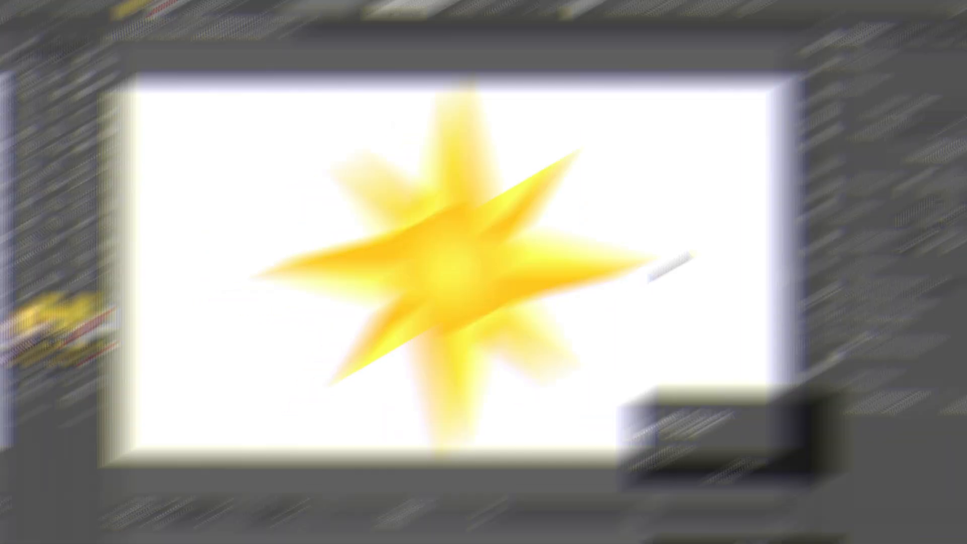